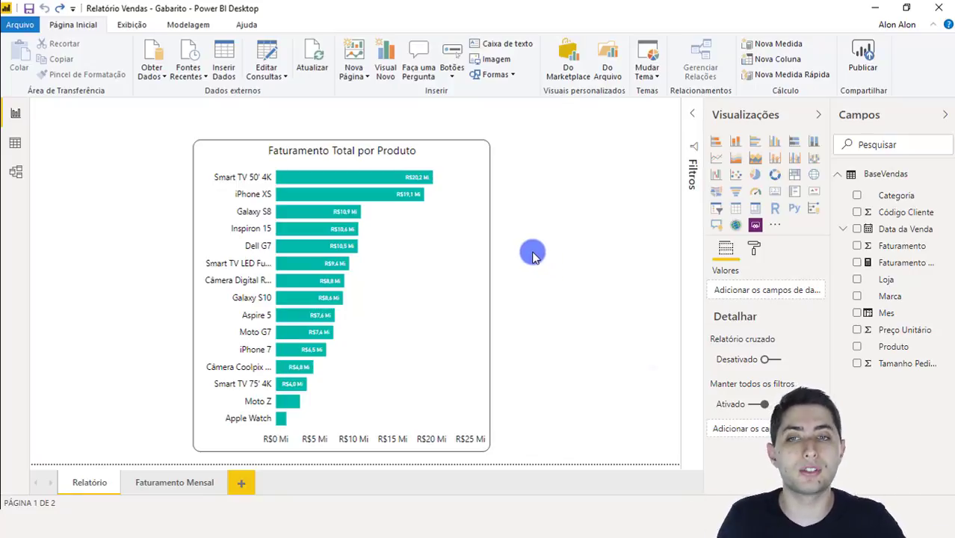
Preview the store revenue tooltips on the iPhone XS and Inspiron 15 bars of the finished chart.
mouse_move(402, 180)
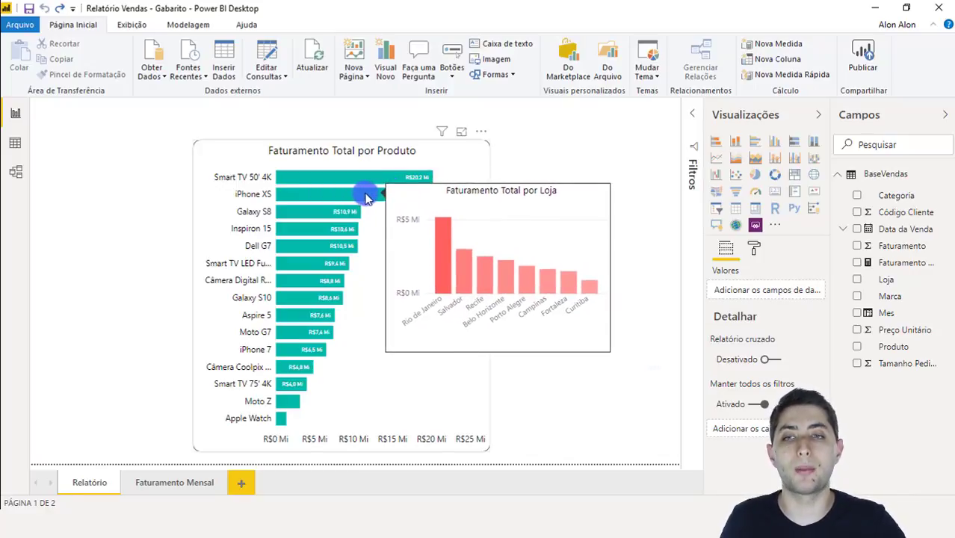
mouse_move(332, 231)
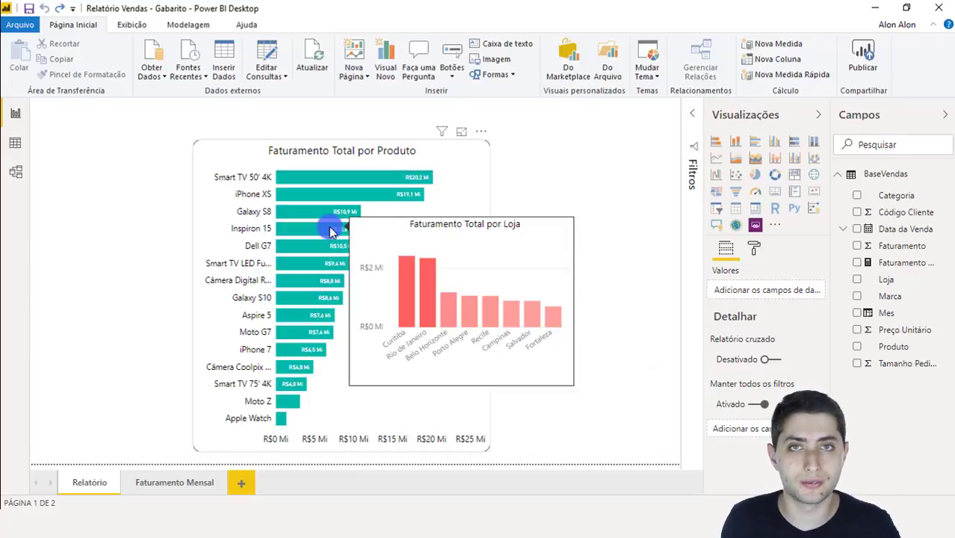
Examine the Produto and Tamanho Pedido columns in the BaseVendas data table.
click(21, 142)
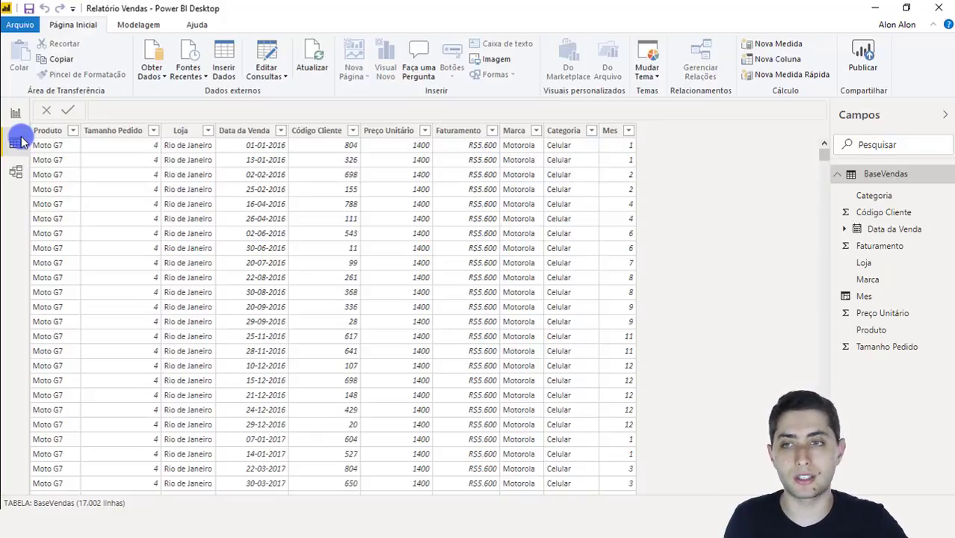
click(47, 130)
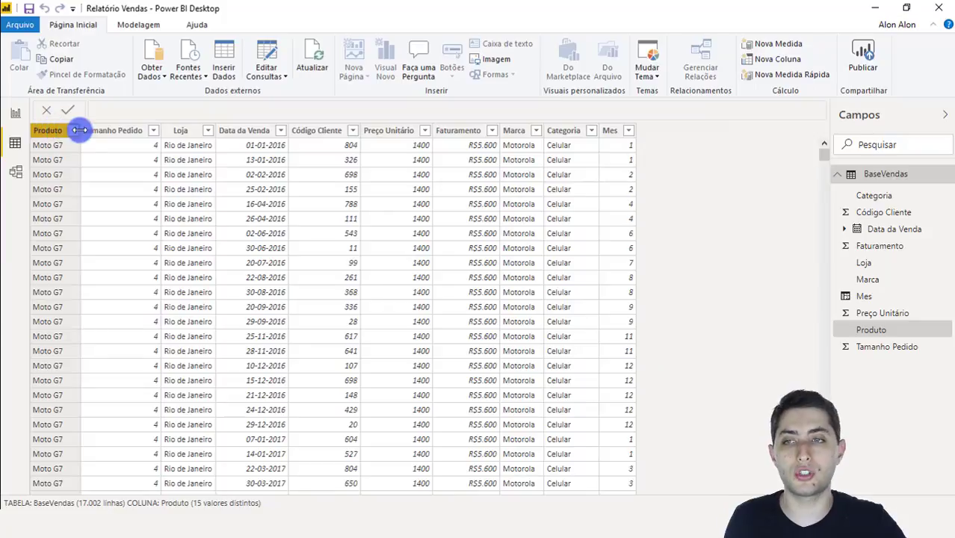
click(87, 131)
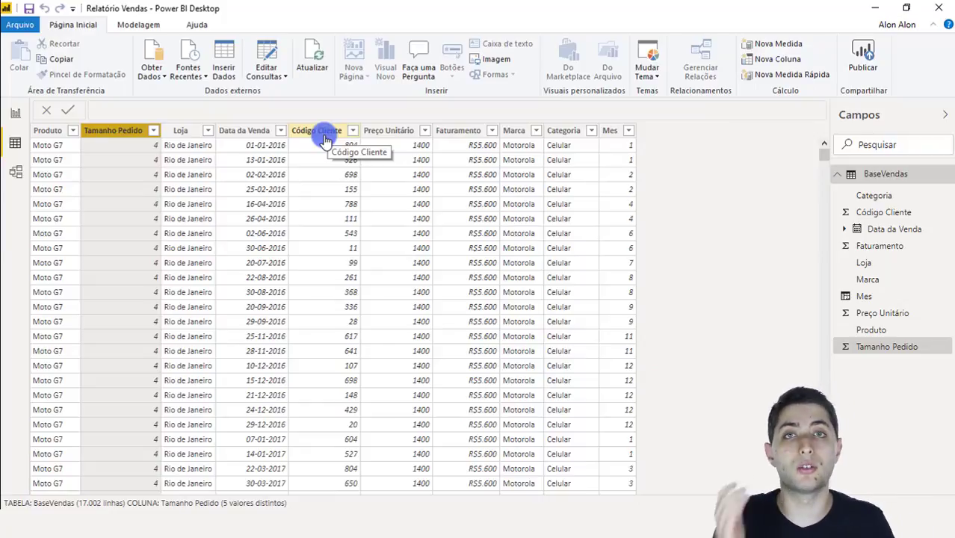
Insert a stacked bar chart on the blank Relatório page and move it away from the page corner.
click(15, 113)
click(180, 136)
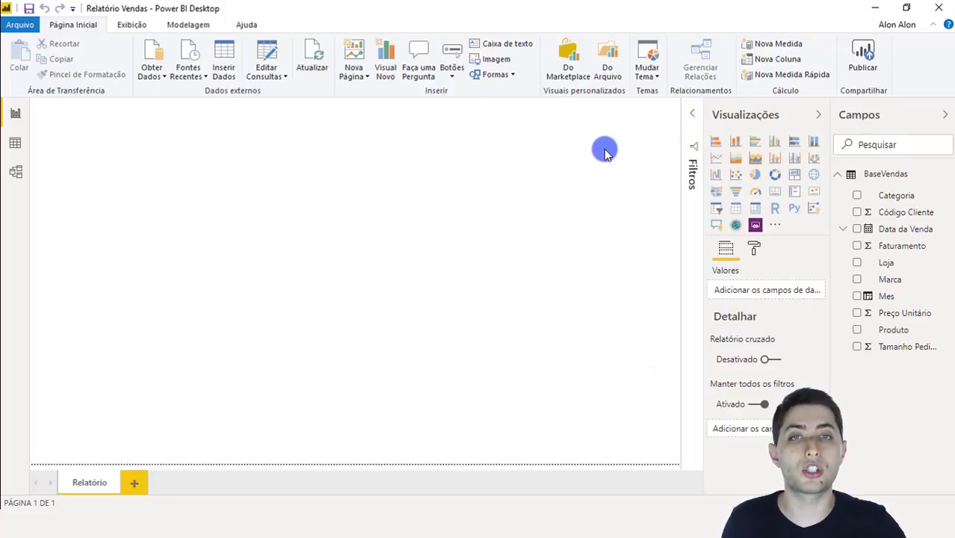
click(716, 140)
drag(136, 170, 260, 228)
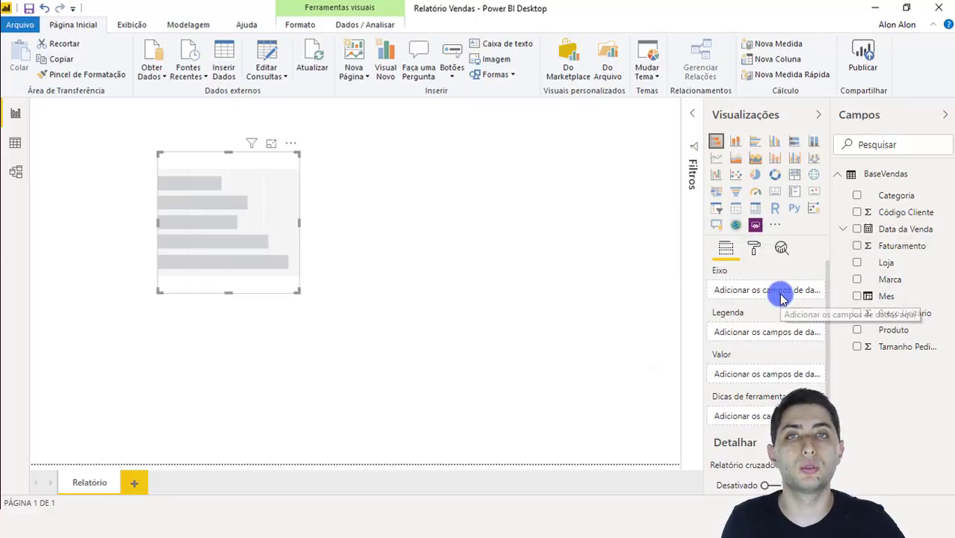
Assign Produto to the bar chart's axis and Faturamento to its value.
click(907, 332)
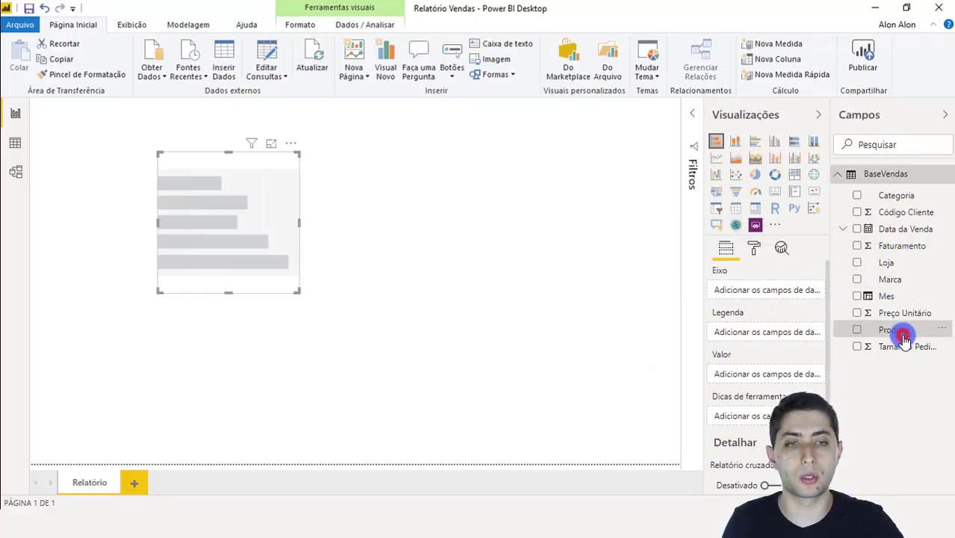
drag(908, 331, 783, 293)
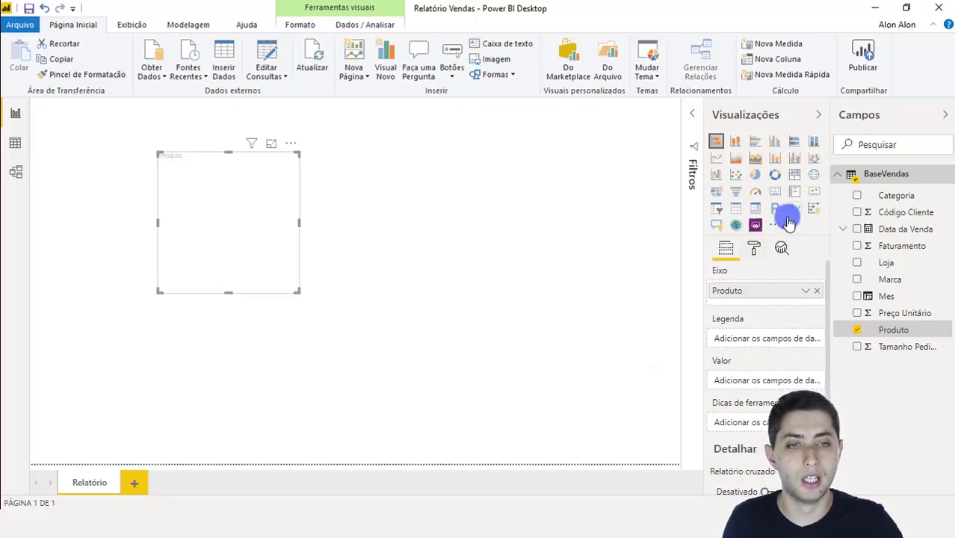
click(896, 242)
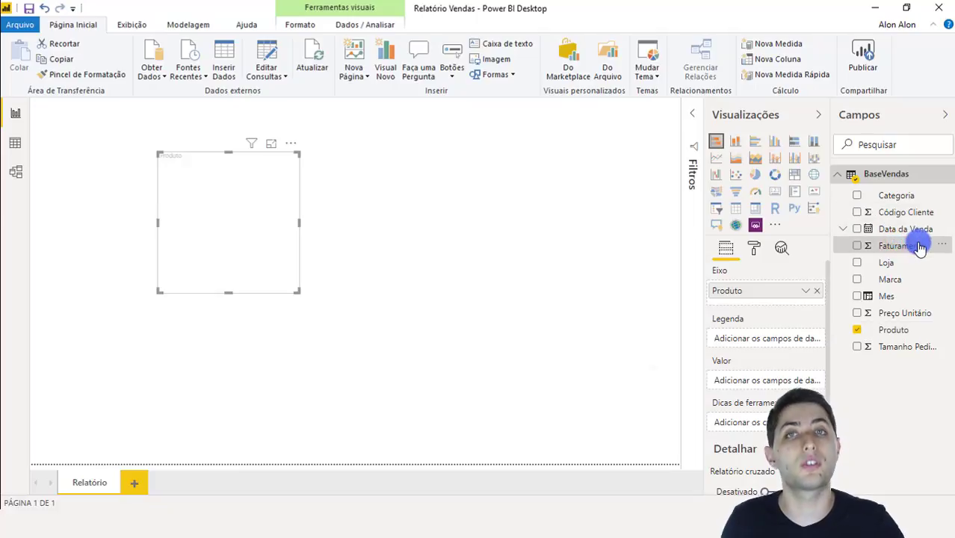
drag(916, 247, 795, 380)
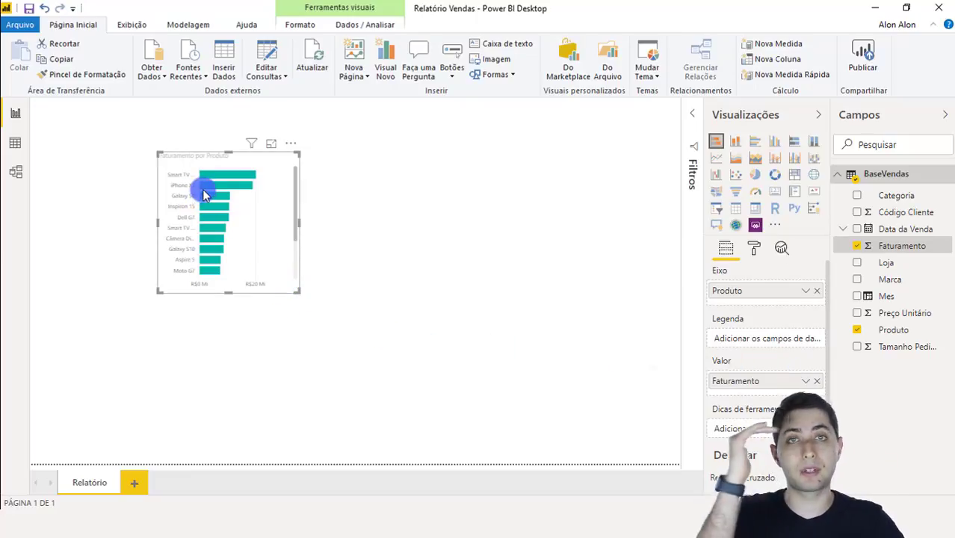
Enlarge the bar chart to nearly the full page height so all products fit, and shift it toward the page centre.
mouse_move(206, 194)
mouse_move(212, 176)
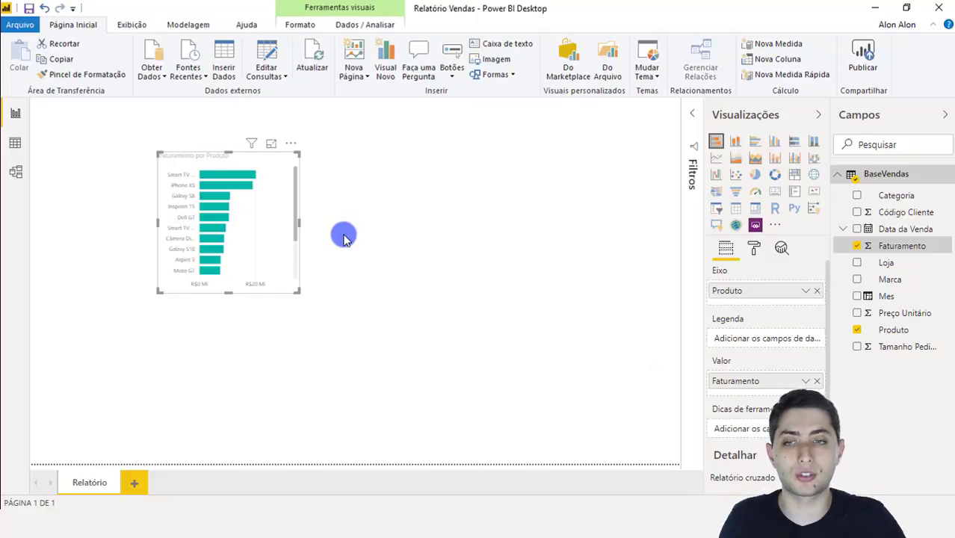
drag(298, 292, 443, 456)
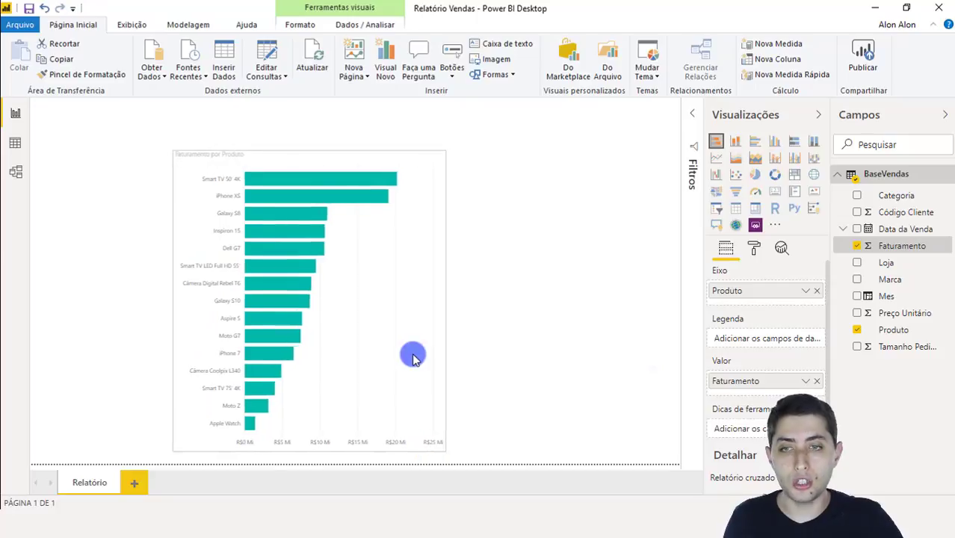
drag(414, 357, 425, 354)
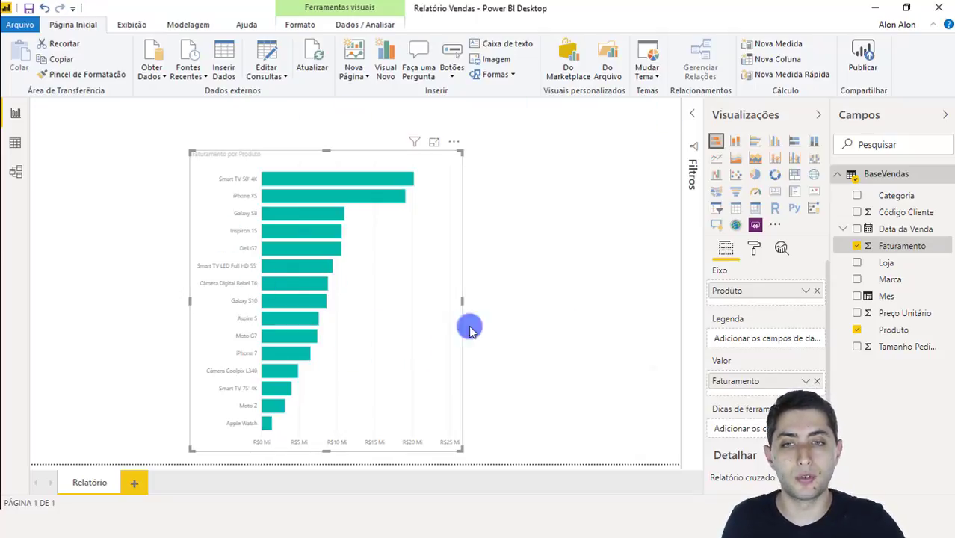
Format the bar chart's Y axis labels with black text at 11 pt.
click(427, 281)
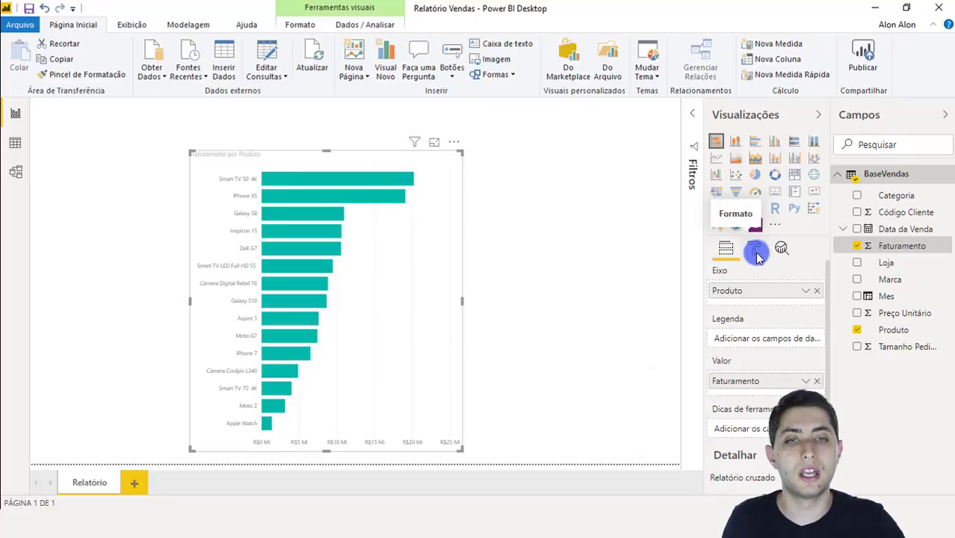
click(757, 254)
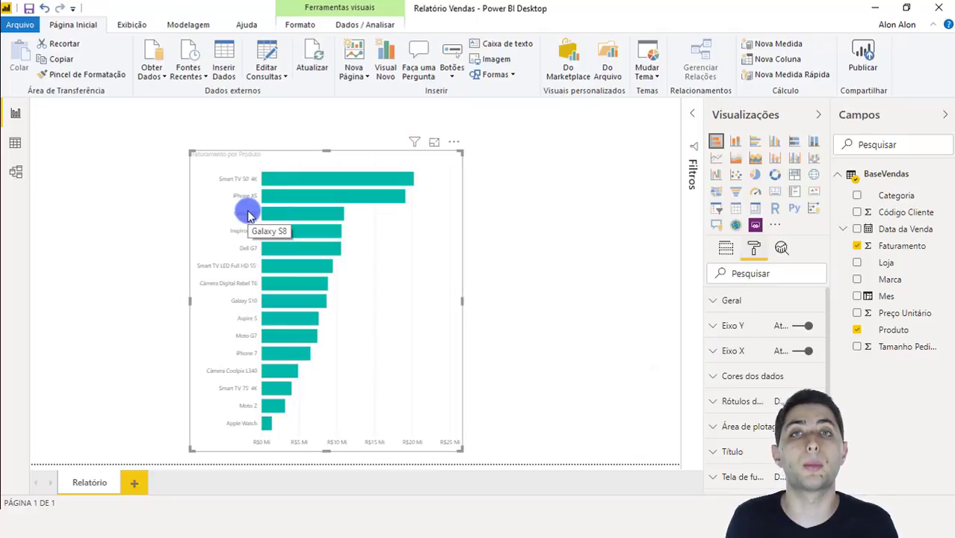
click(738, 326)
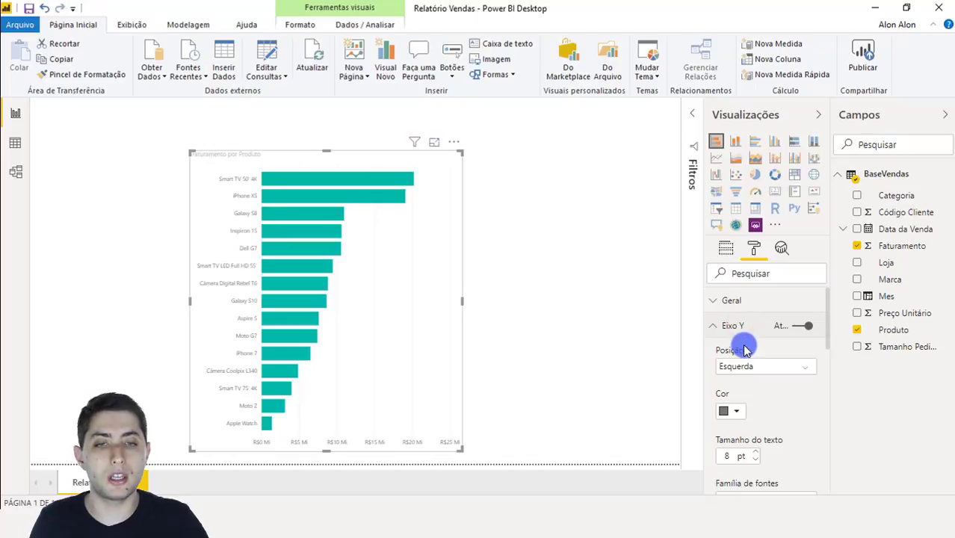
scroll(745, 350, down, 2)
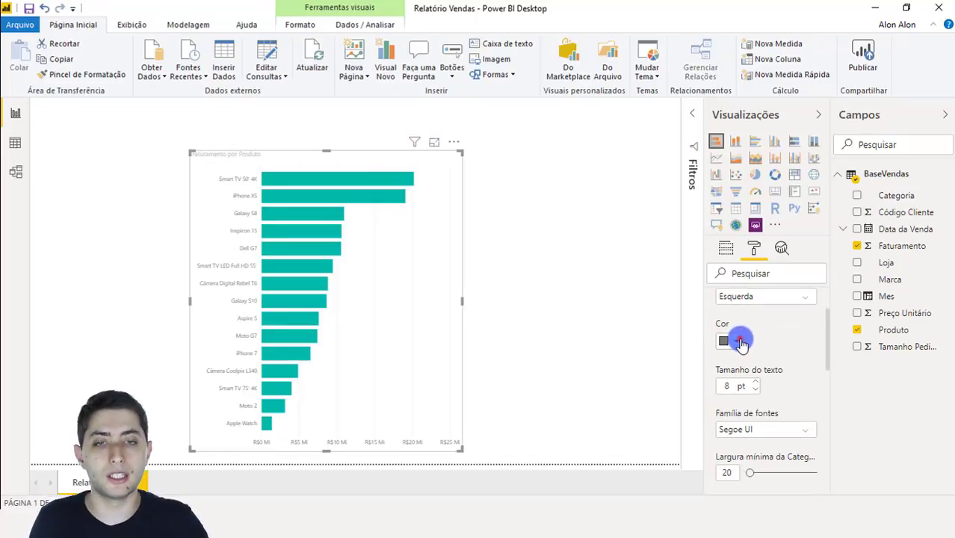
click(737, 341)
click(726, 376)
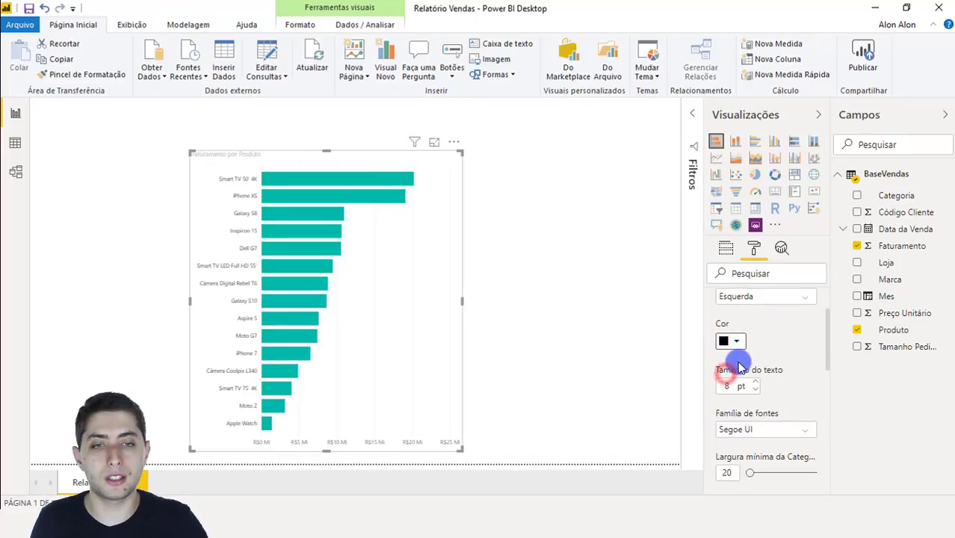
click(757, 383)
click(757, 383)
click(757, 382)
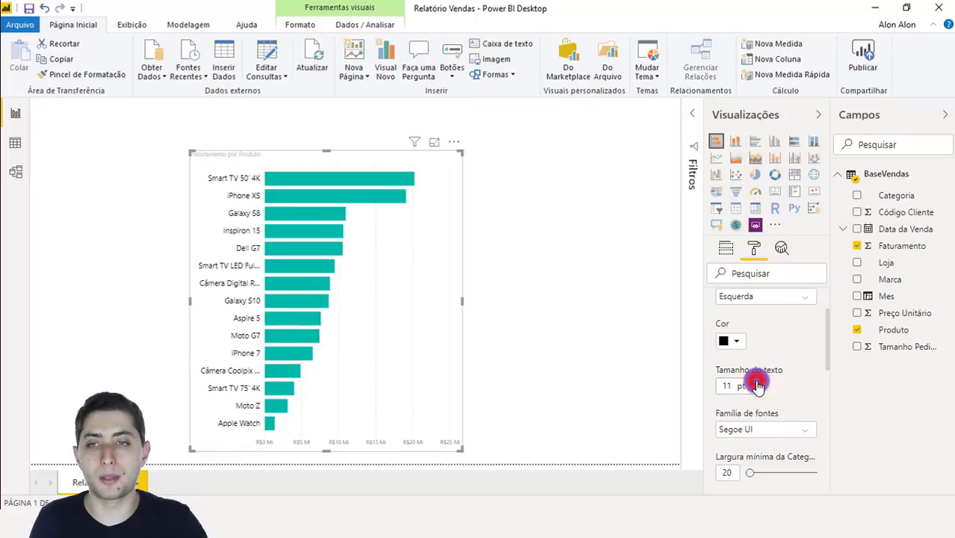
scroll(740, 359, up, 2)
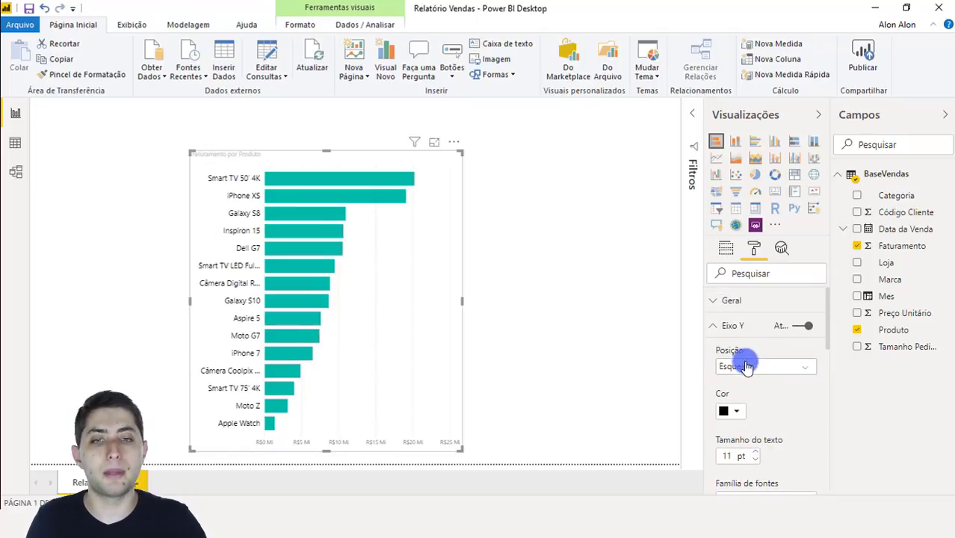
click(725, 329)
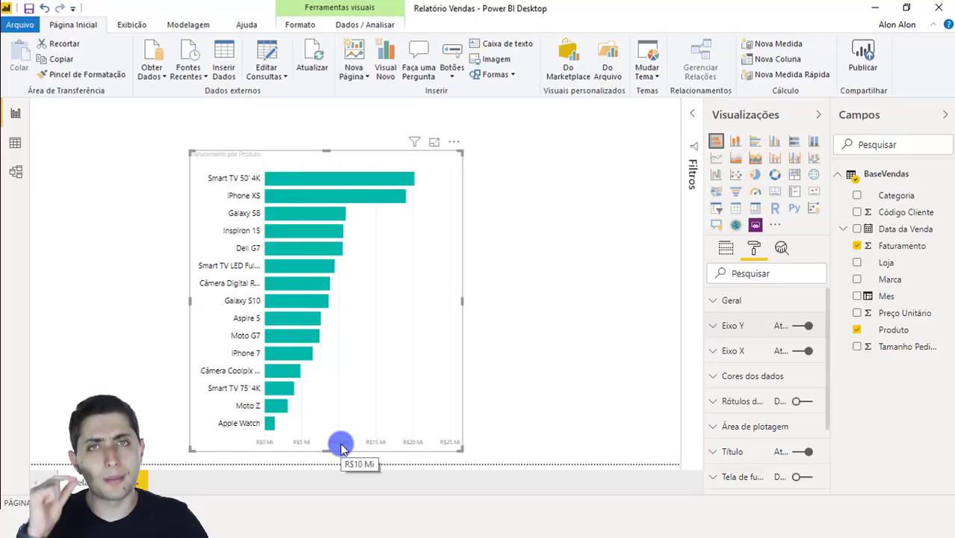
Format the bar chart's X axis labels with black text at 10 pt.
click(719, 354)
scroll(740, 351, down, 5)
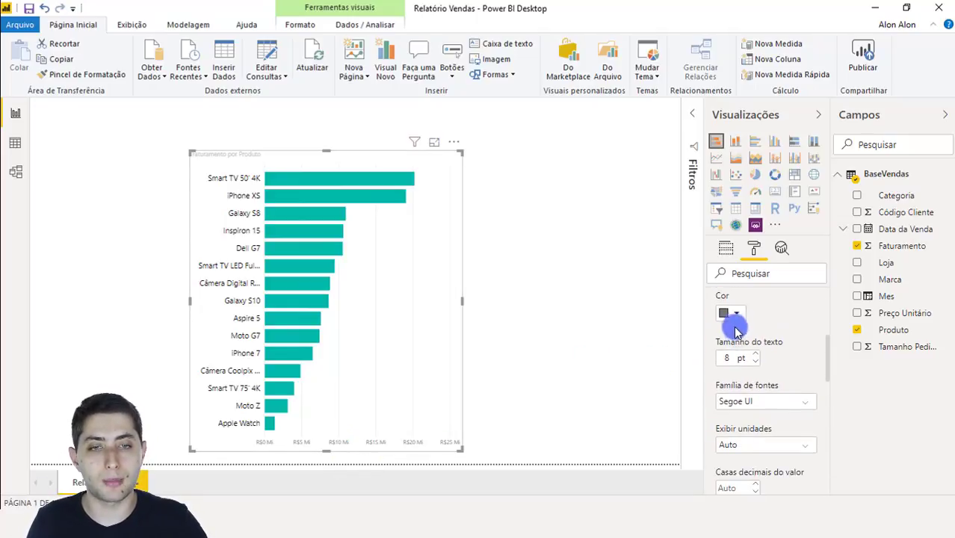
click(733, 316)
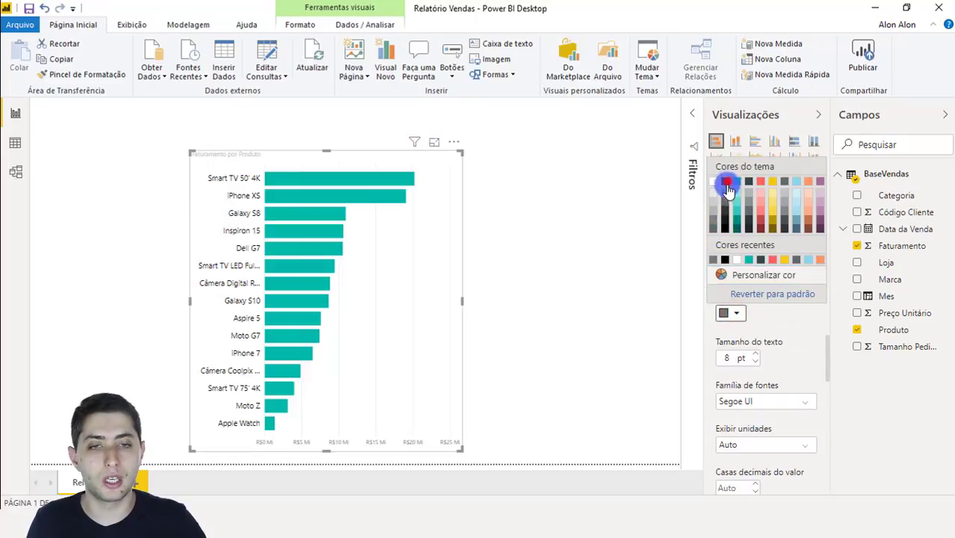
click(728, 180)
click(756, 354)
click(756, 355)
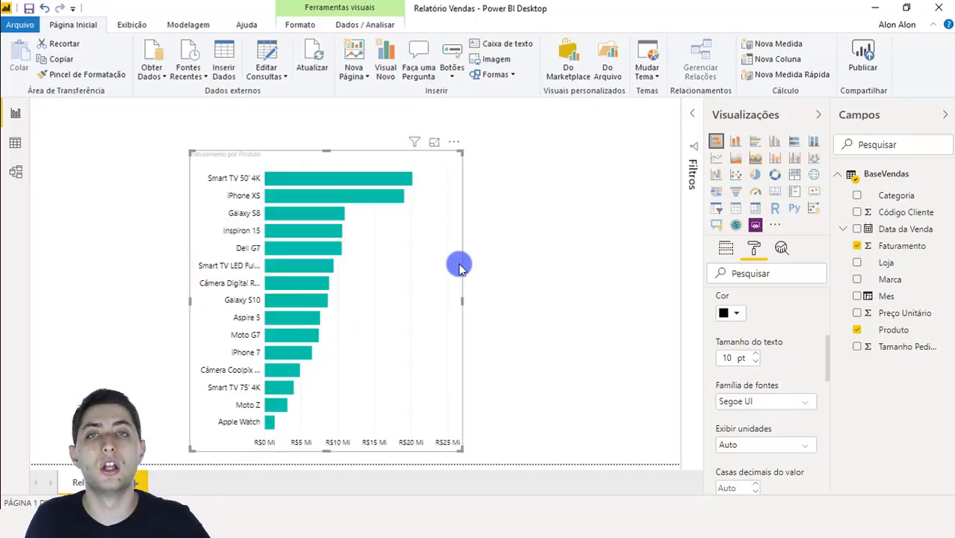
Turn off the X axis gridlines of the bar chart.
scroll(783, 359, down, 2)
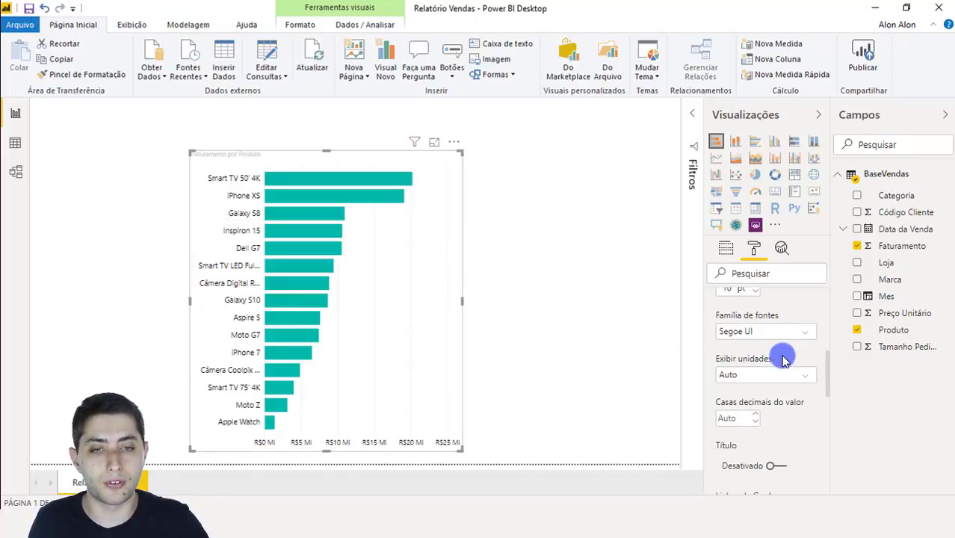
scroll(784, 360, down, 4)
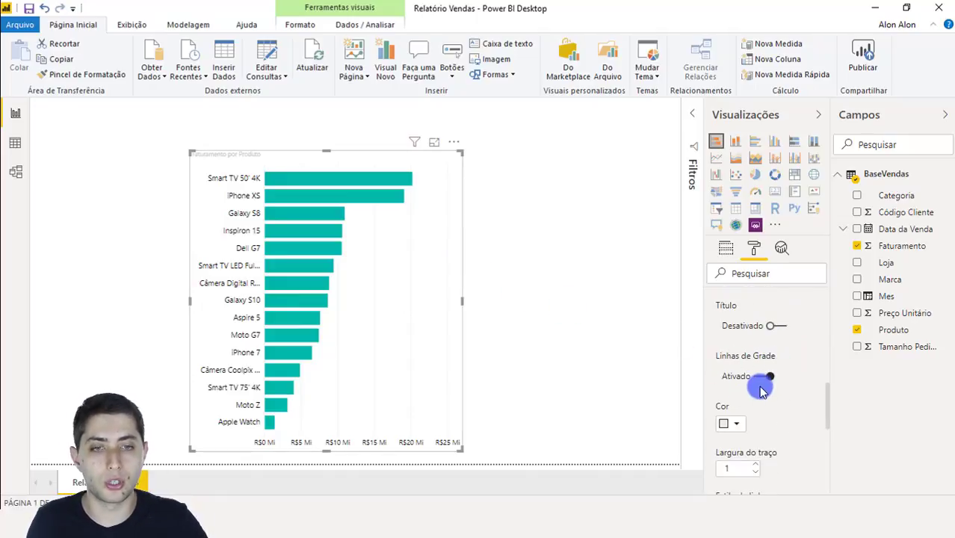
click(764, 377)
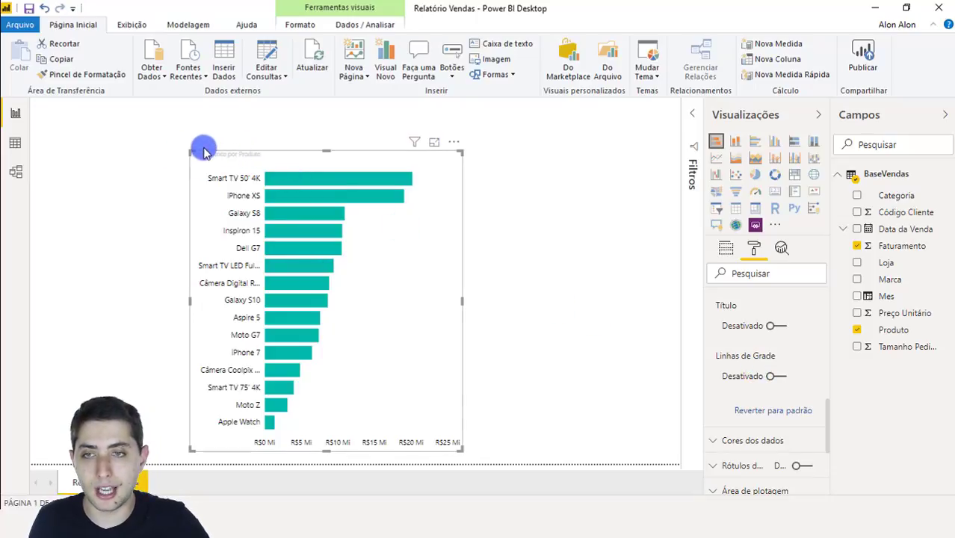
scroll(750, 333, up, 4)
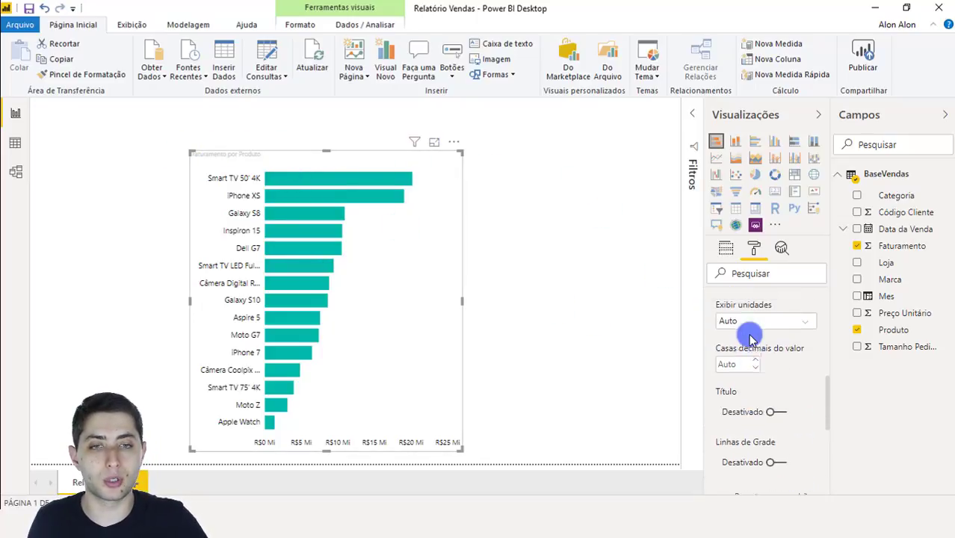
scroll(750, 333, up, 2)
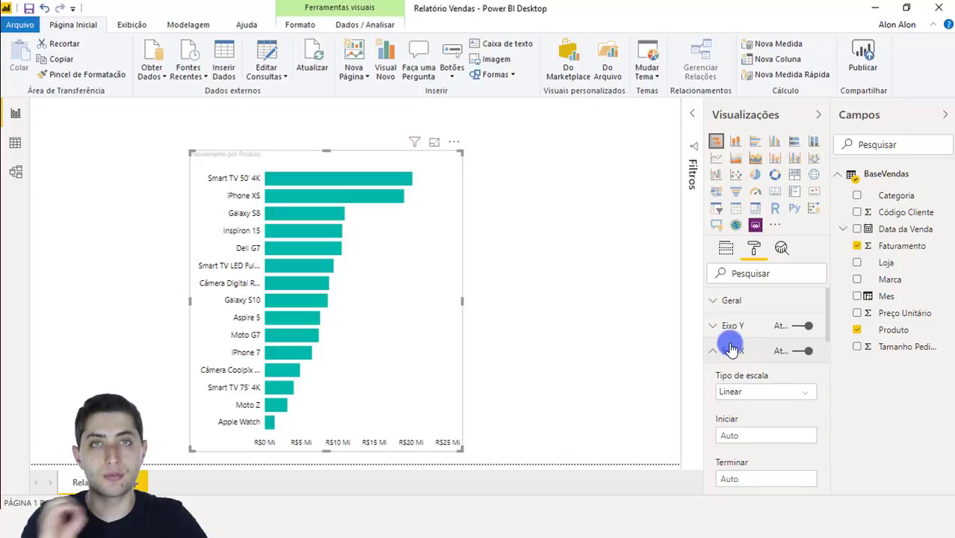
click(733, 351)
Make the bar chart's title text black and centre it above the chart.
scroll(728, 357, down, 2)
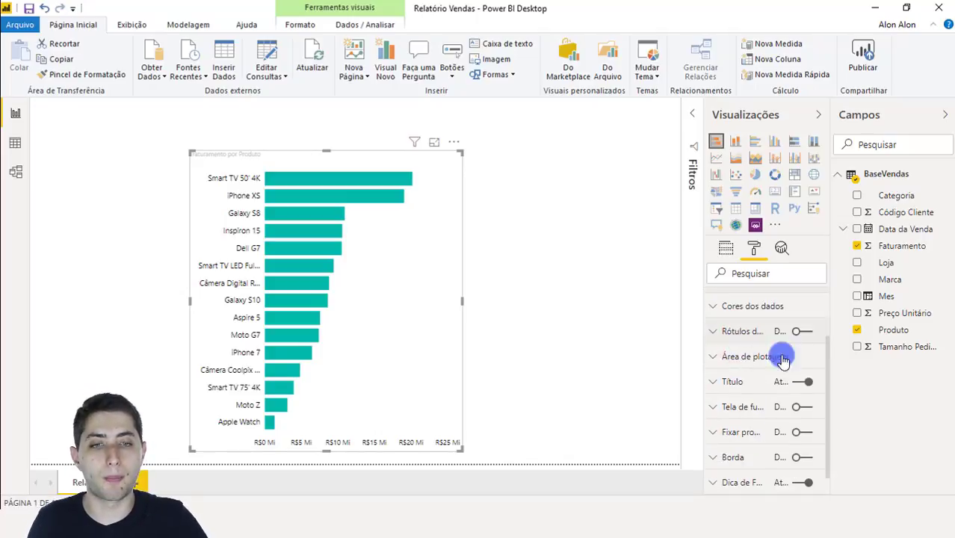
click(736, 381)
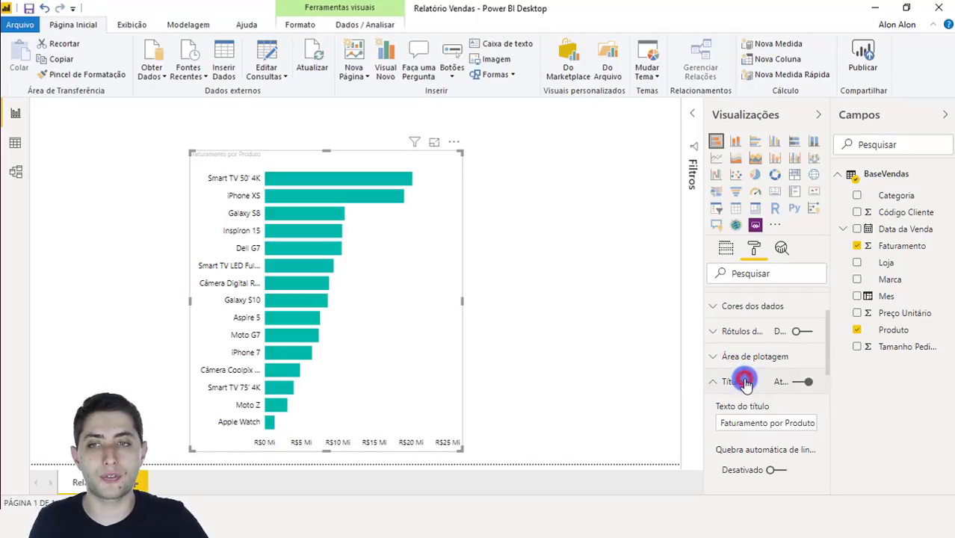
drag(722, 424, 786, 411)
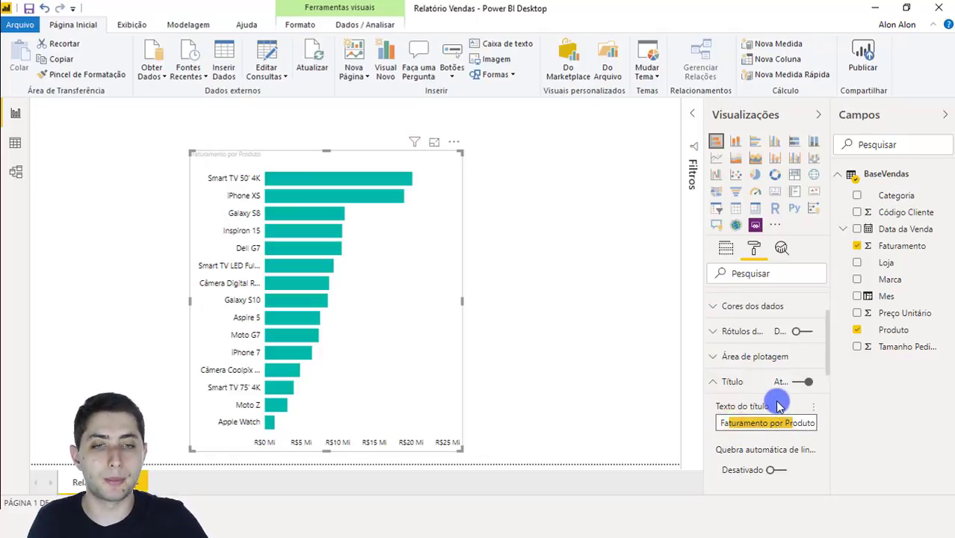
scroll(778, 406, down, 2)
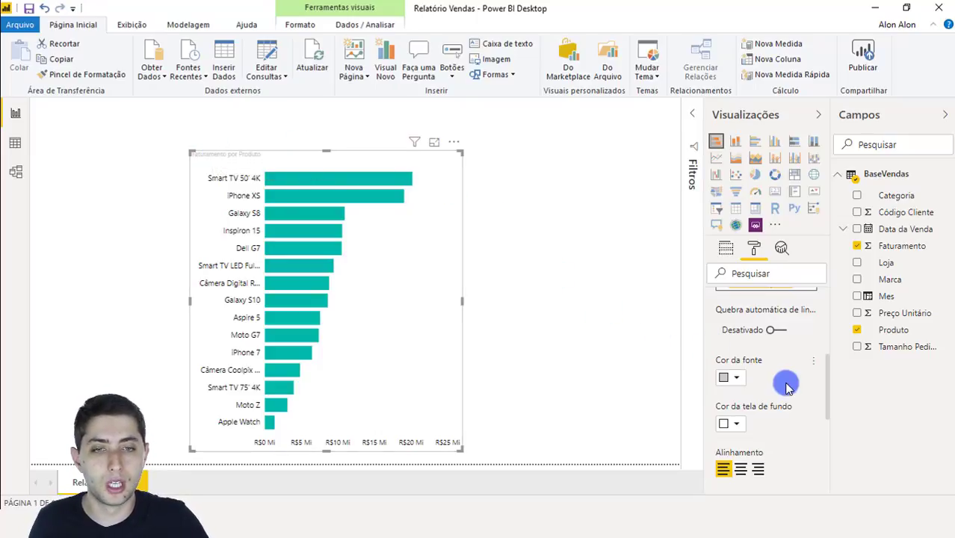
click(729, 377)
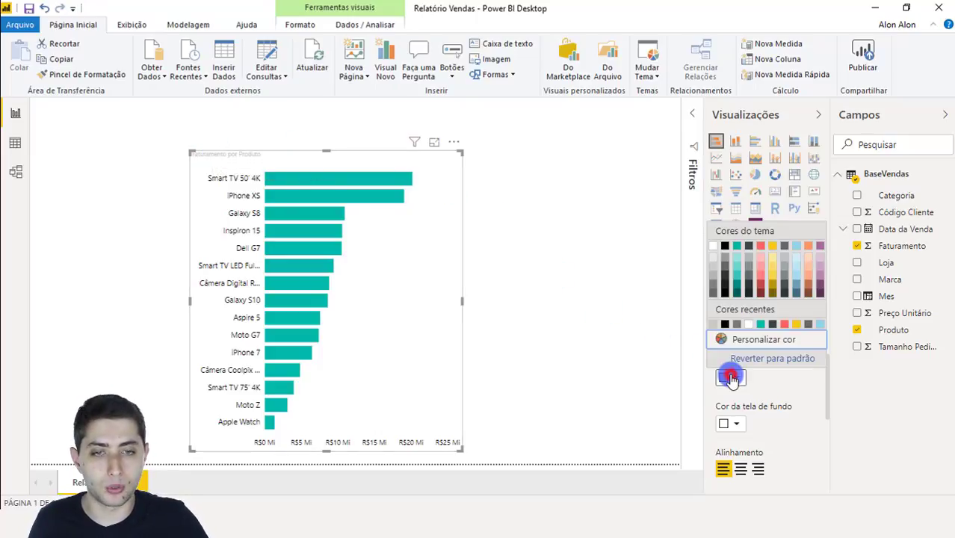
click(724, 247)
scroll(729, 327, down, 4)
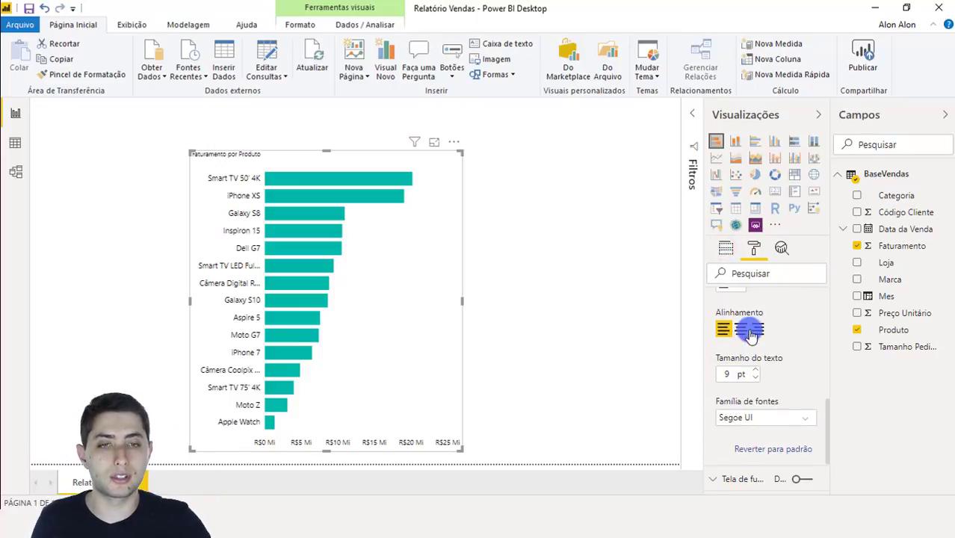
click(738, 330)
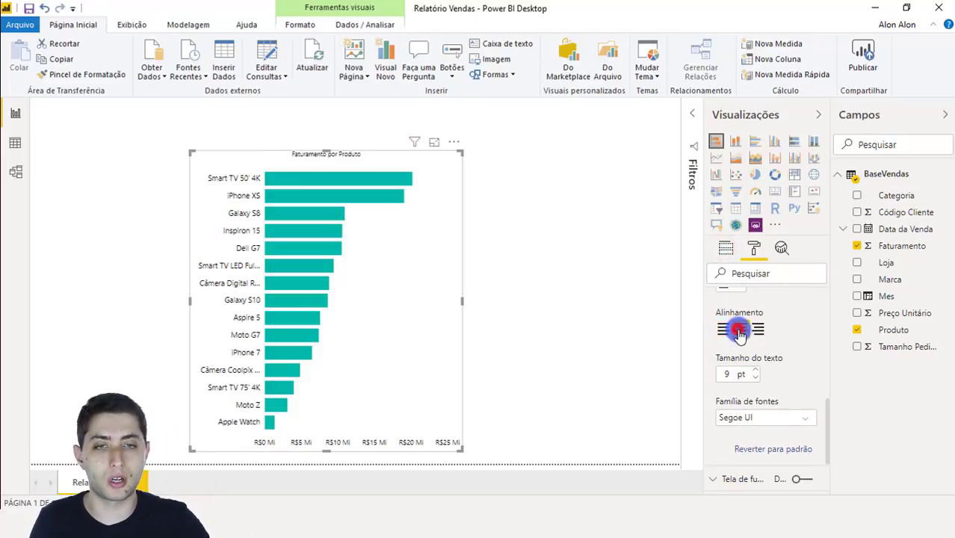
Set the bar chart title's text size to 17 pt.
click(756, 371)
click(755, 371)
click(755, 371)
click(756, 371)
click(756, 371)
click(756, 371)
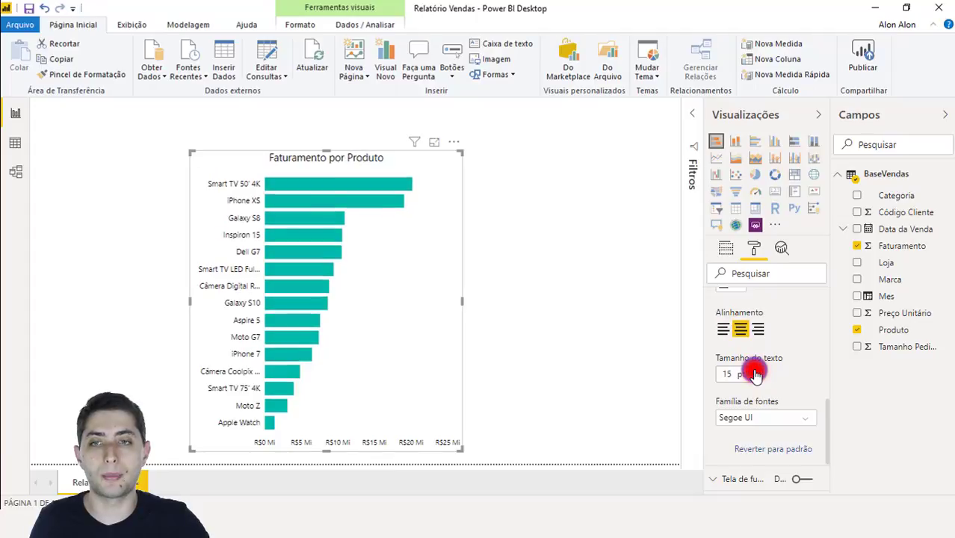
click(756, 370)
click(756, 370)
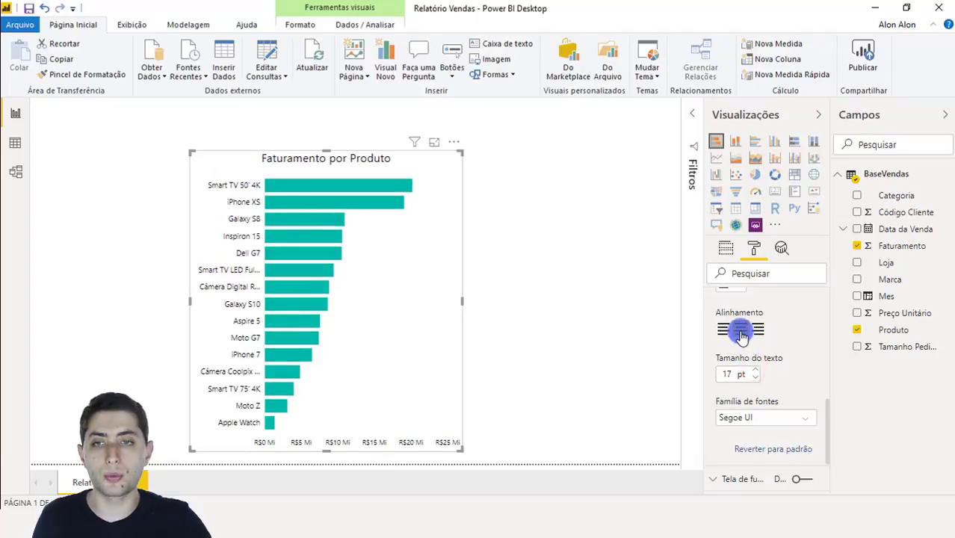
scroll(747, 340, up, 3)
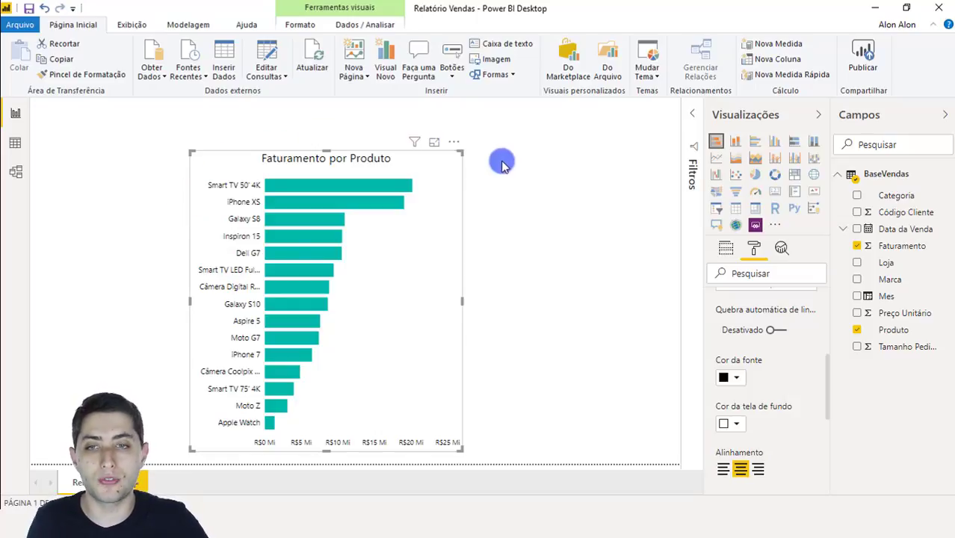
Turn on the bar chart's data labels and set their position to Extremidade interna.
scroll(794, 338, up, 5)
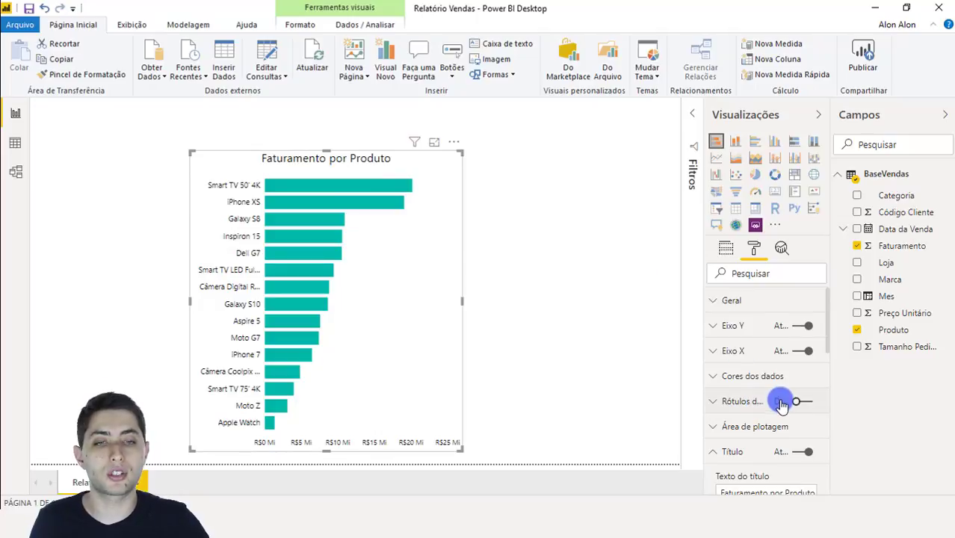
click(810, 400)
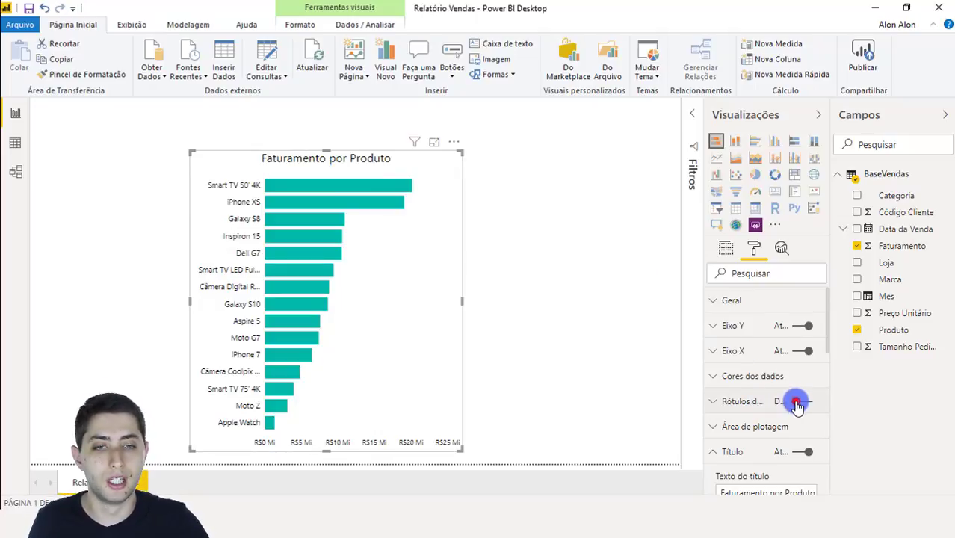
click(739, 396)
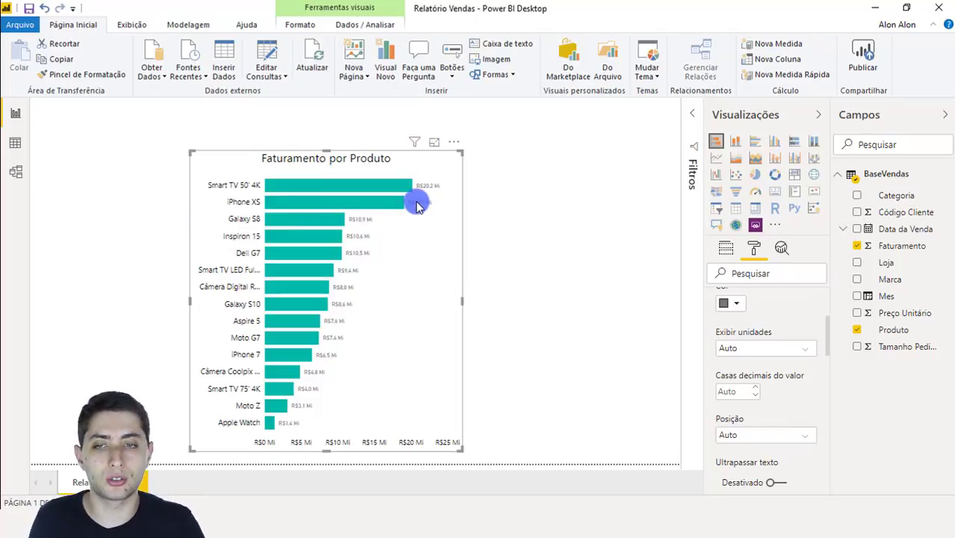
click(731, 303)
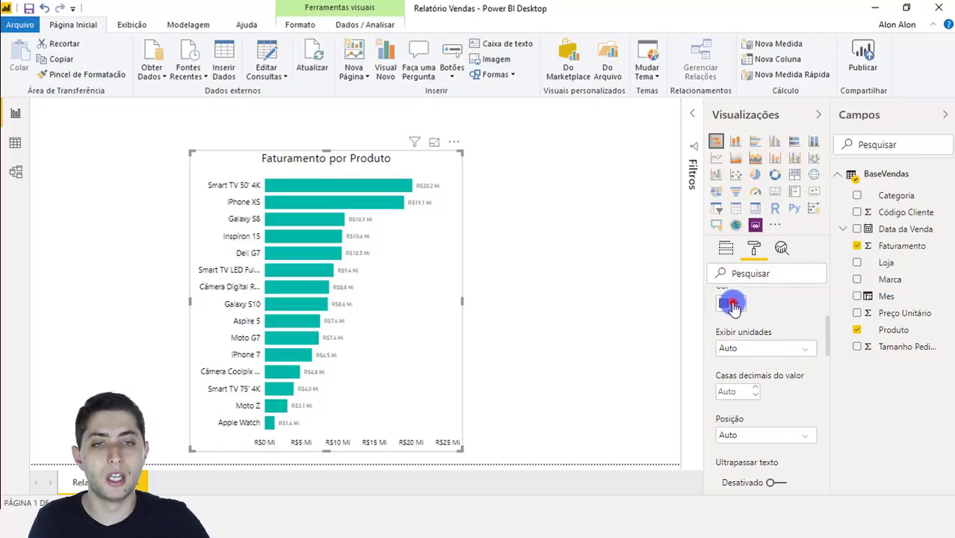
click(768, 332)
click(759, 435)
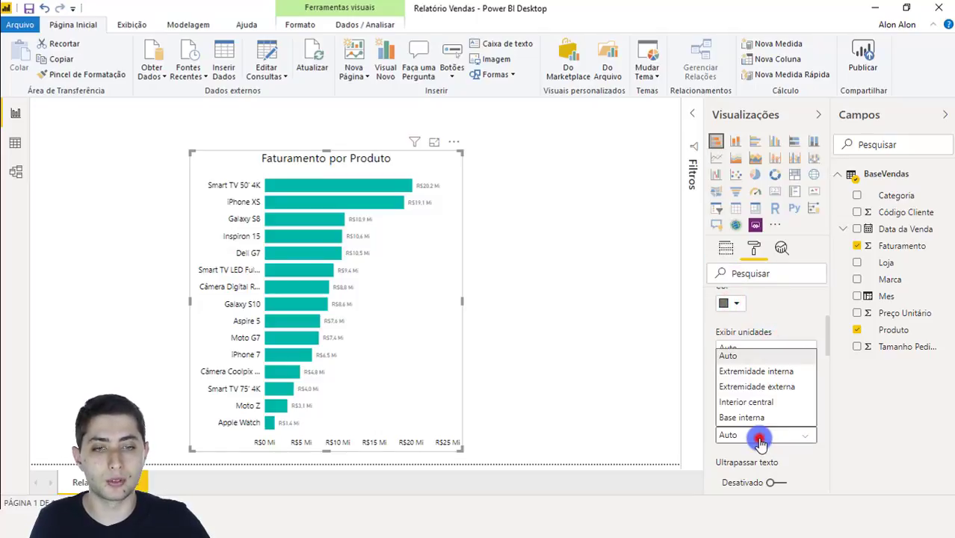
click(749, 371)
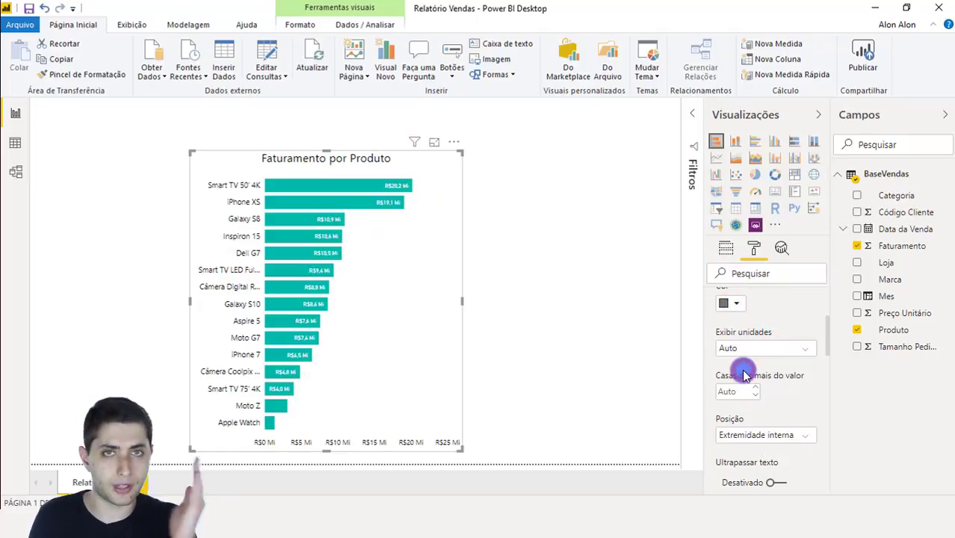
Colour the bar chart's data labels white and slightly increase their text size.
click(732, 304)
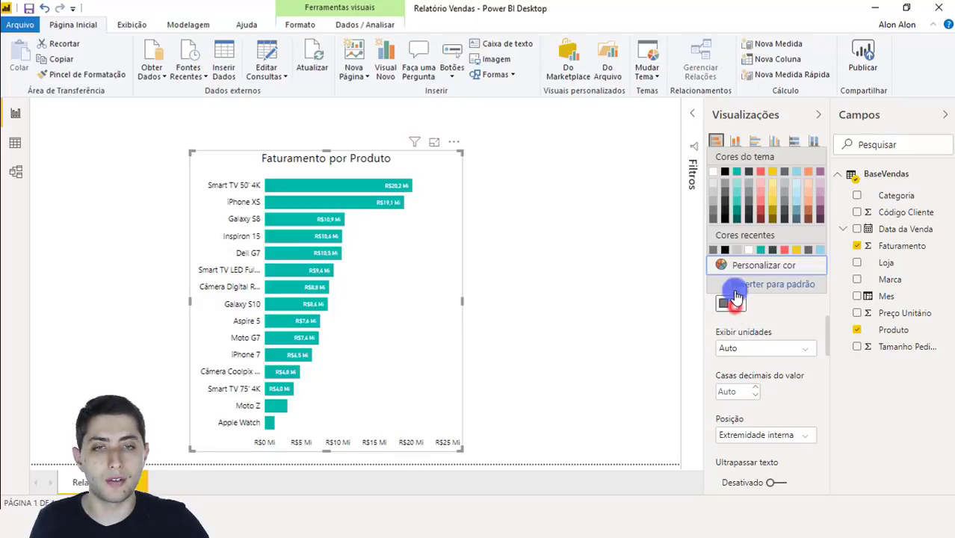
click(723, 172)
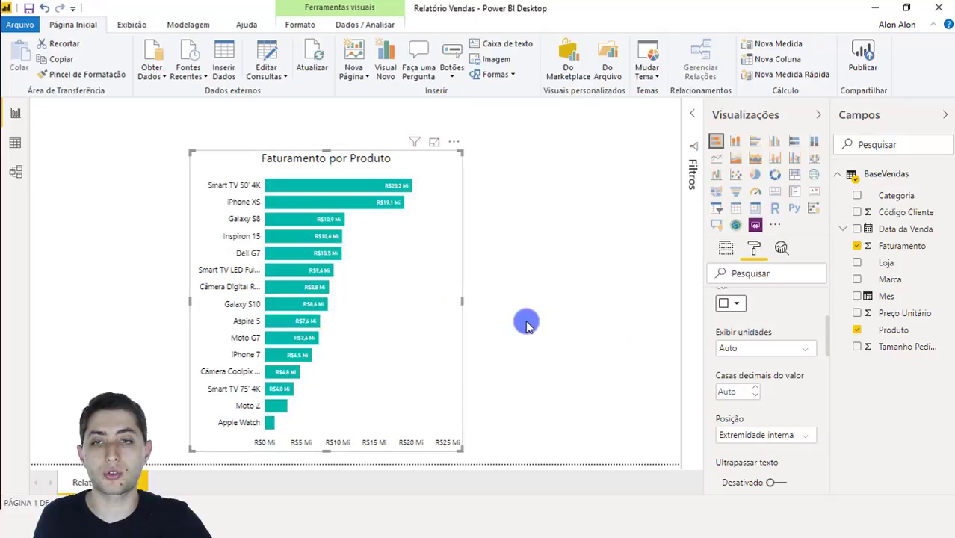
scroll(780, 350, down, 4)
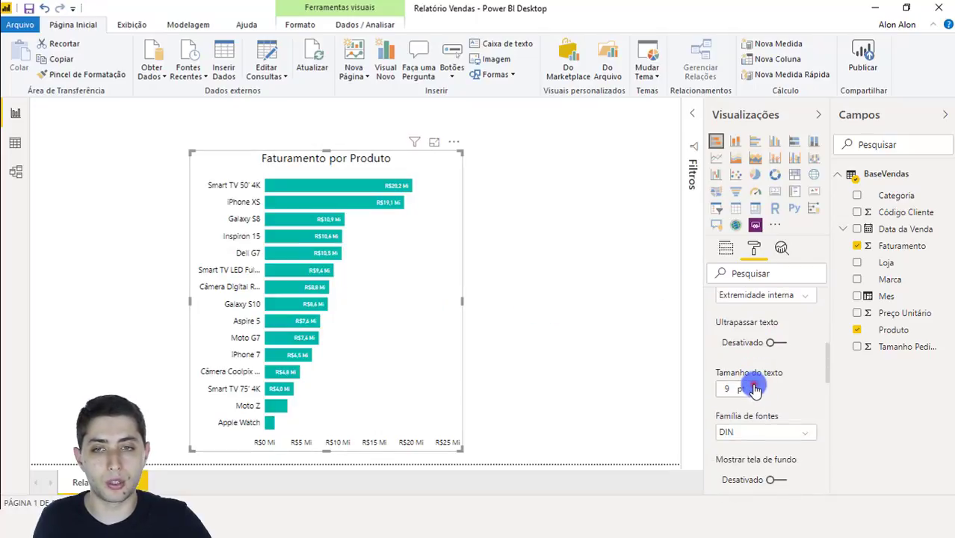
click(755, 388)
click(567, 346)
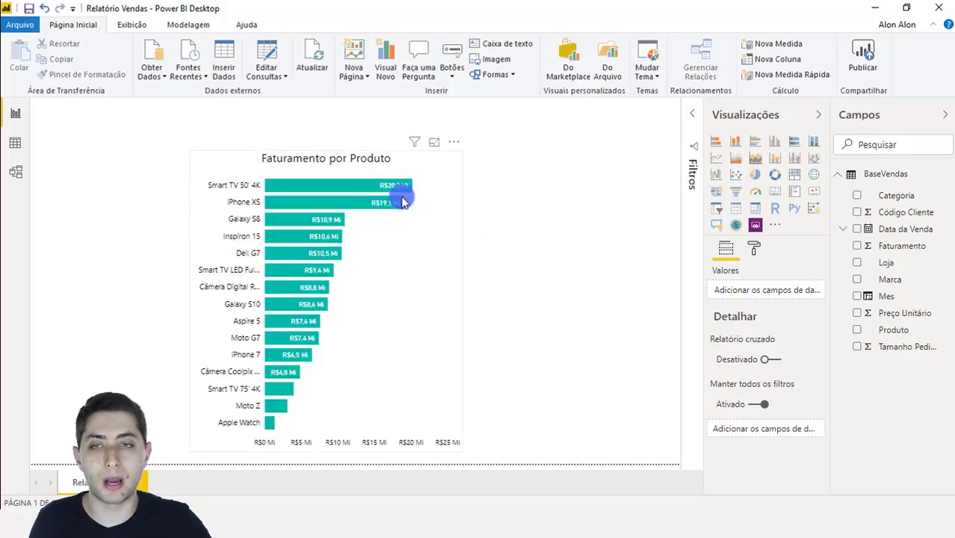
Add Tamanho Pedido to the product bar chart's tooltip fields and check the tooltip on the bars.
mouse_move(372, 188)
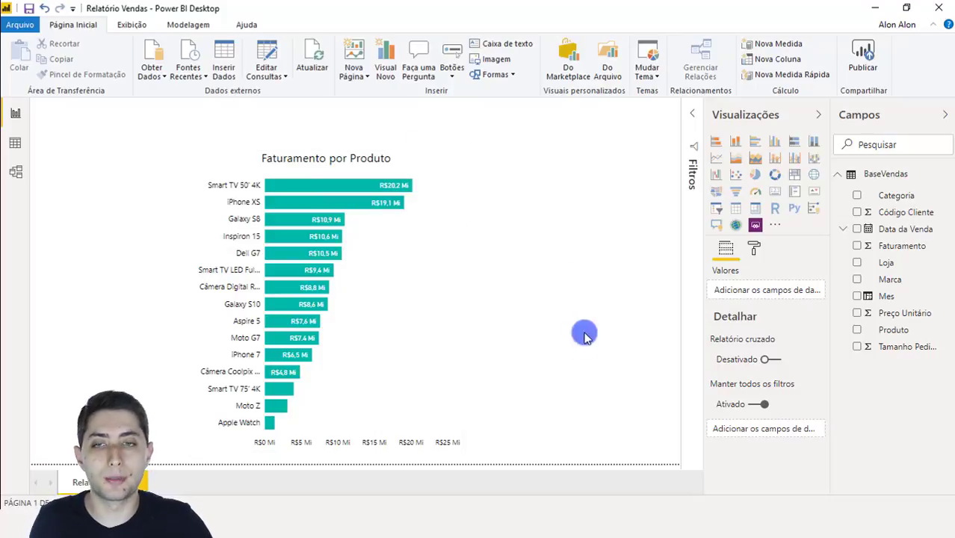
click(417, 341)
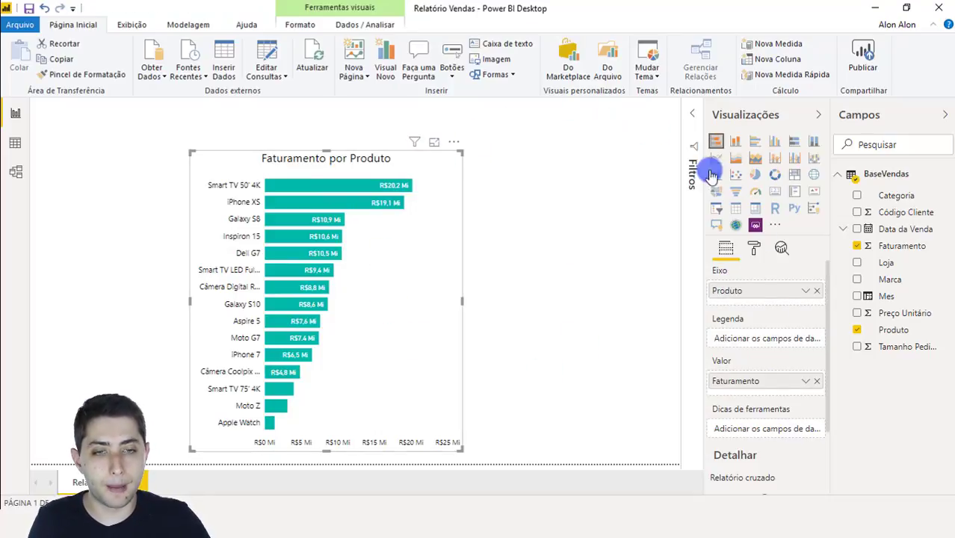
scroll(764, 390, down, 2)
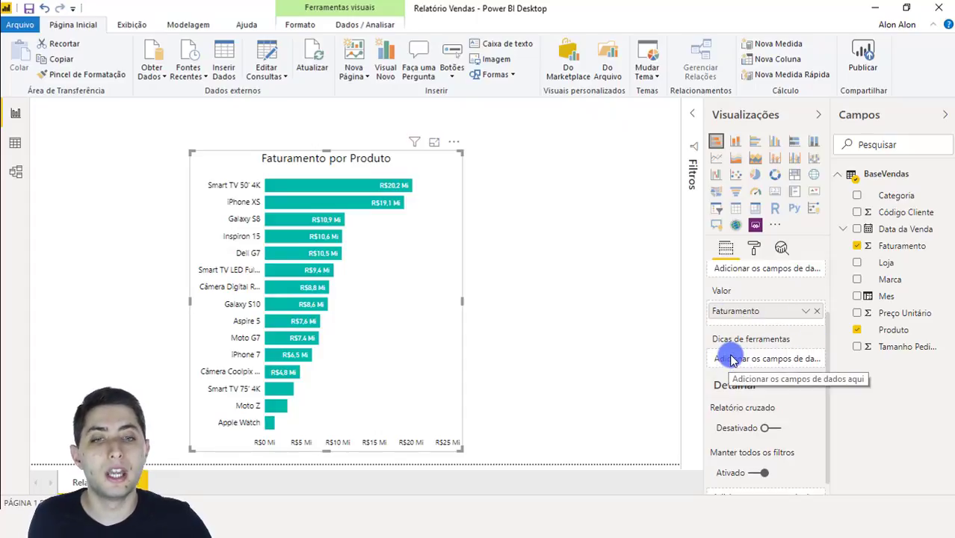
mouse_move(403, 189)
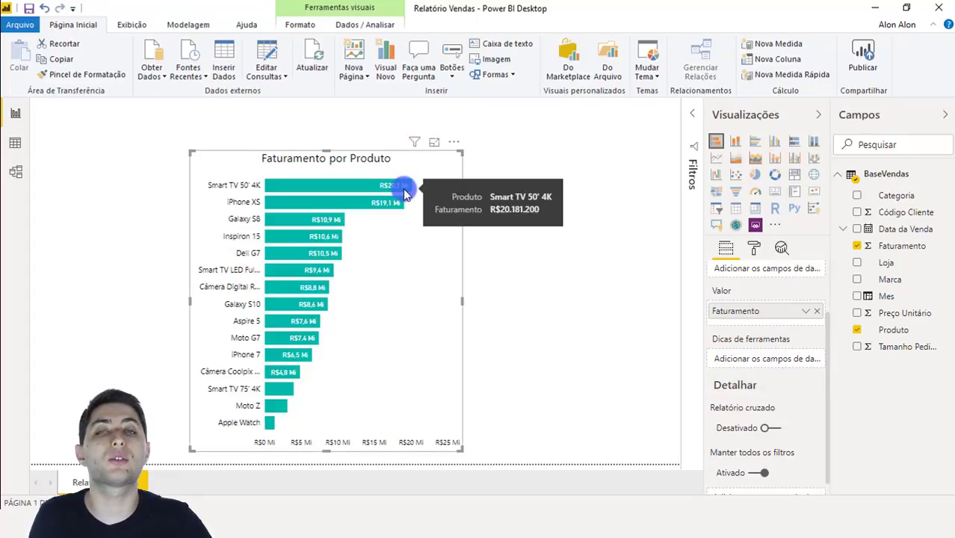
mouse_move(367, 208)
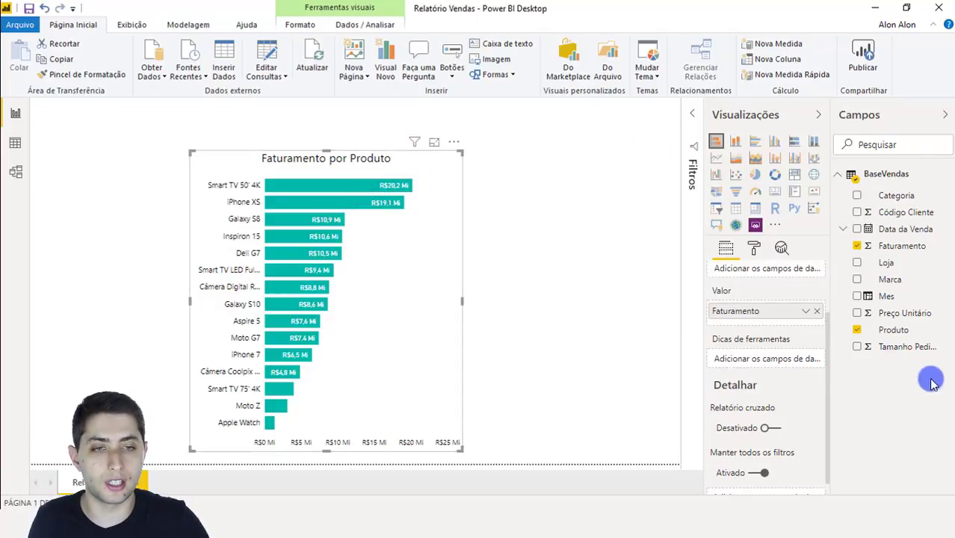
drag(902, 348, 779, 364)
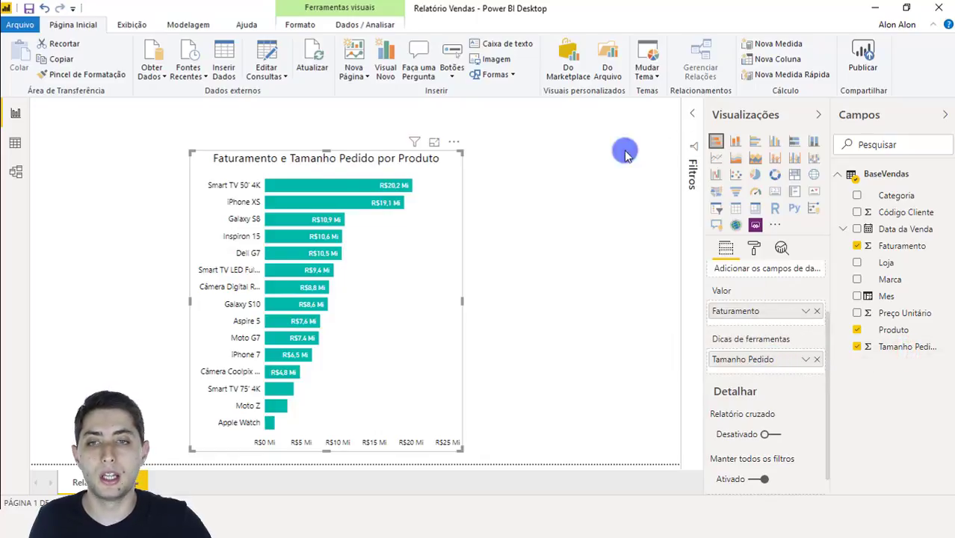
mouse_move(390, 184)
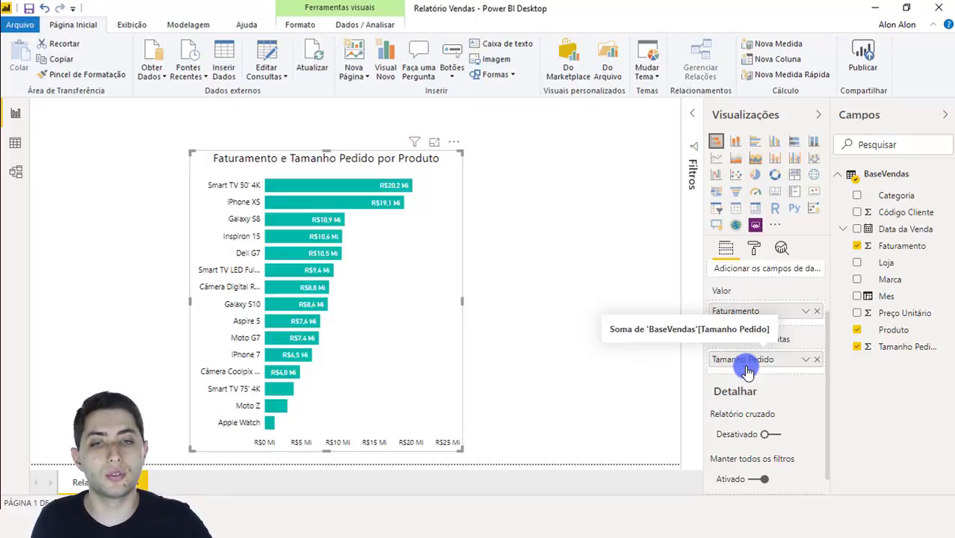
mouse_move(305, 192)
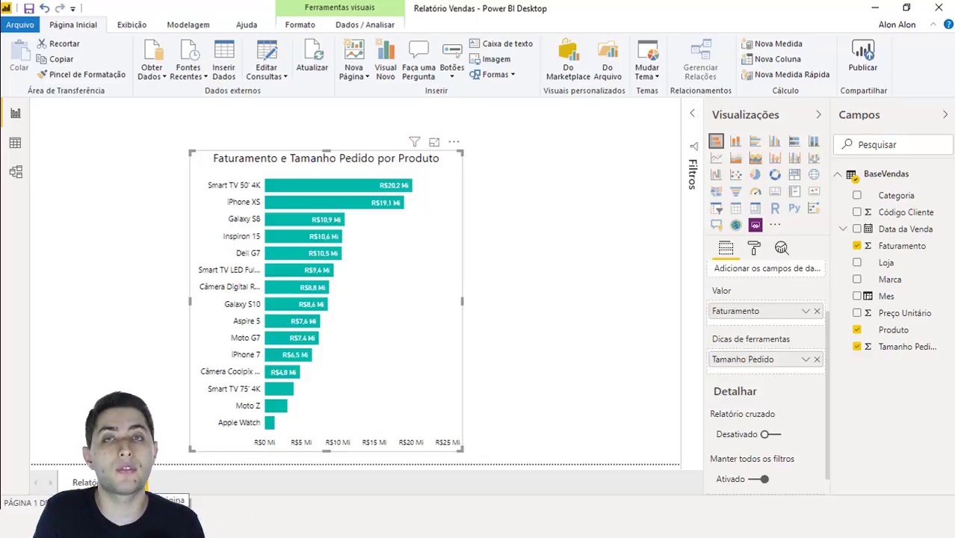
Add a new report page and enable it as a tooltip page in its page information.
click(140, 482)
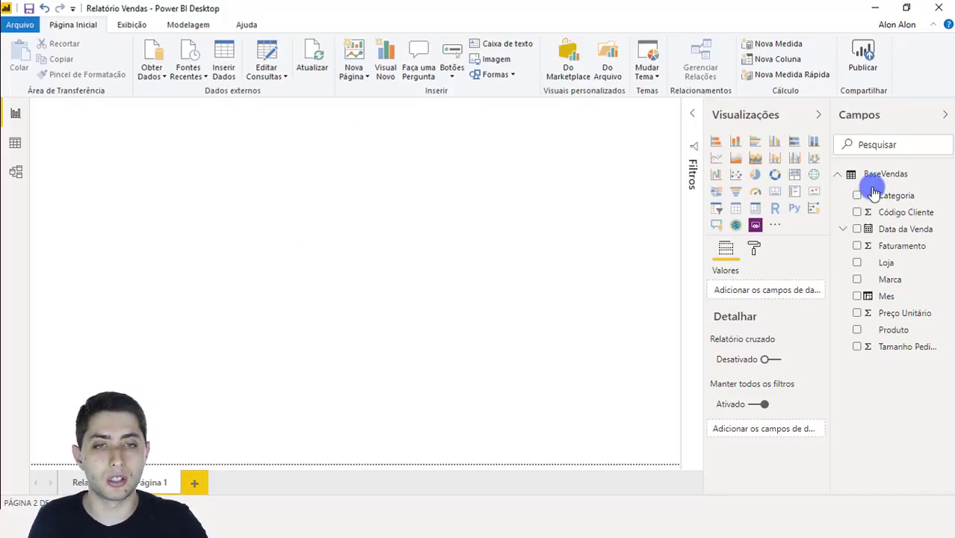
click(753, 254)
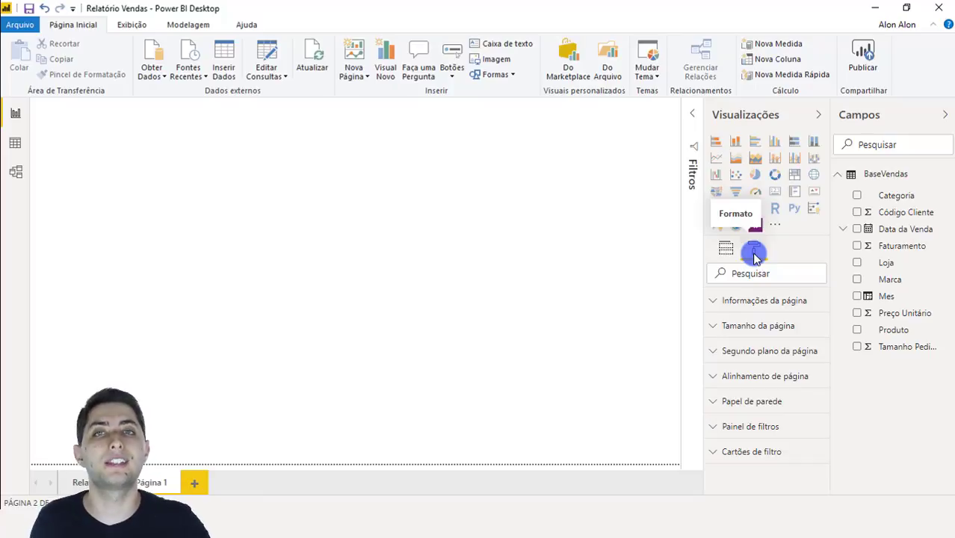
click(745, 306)
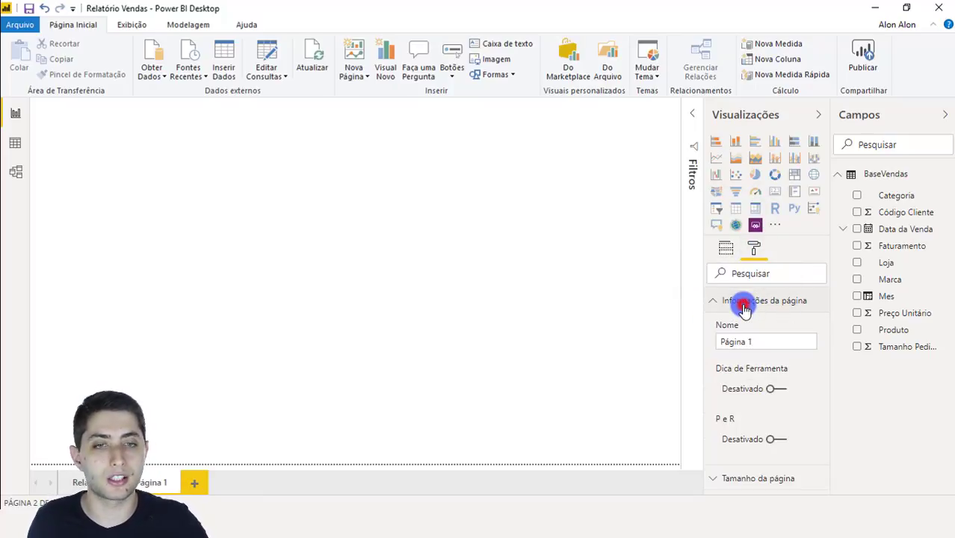
click(778, 387)
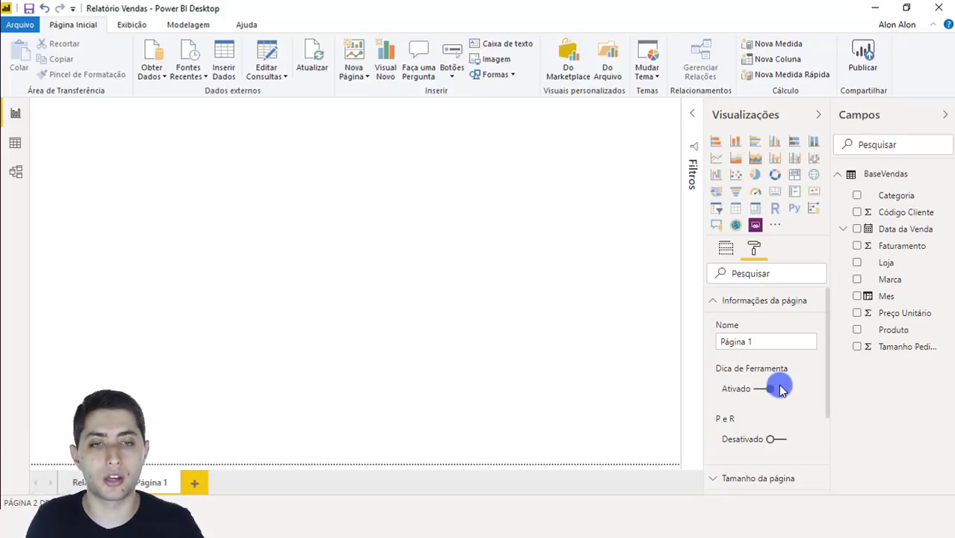
Rename the new tooltip page as "Faturamento Por Loja".
triple_click(756, 340)
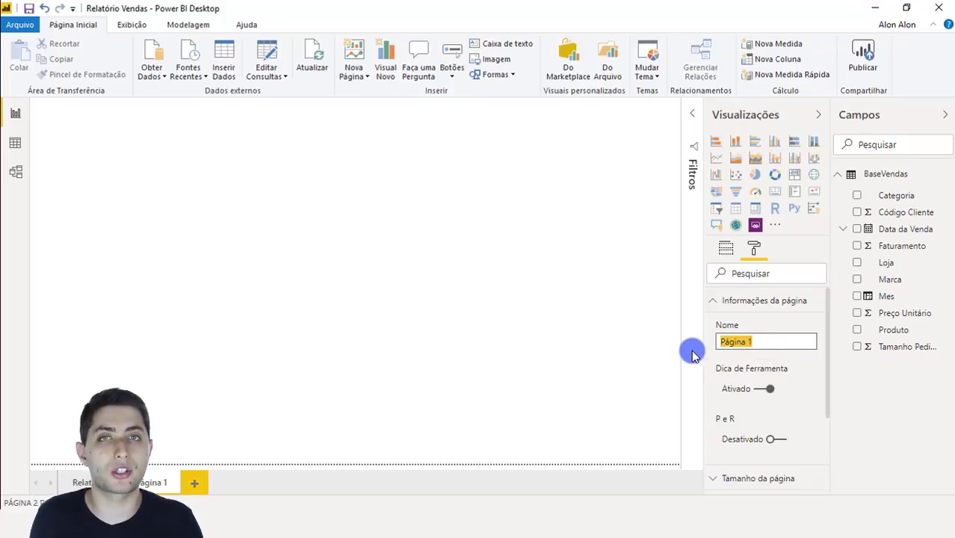
key(BackSpace)
text(Fatu)
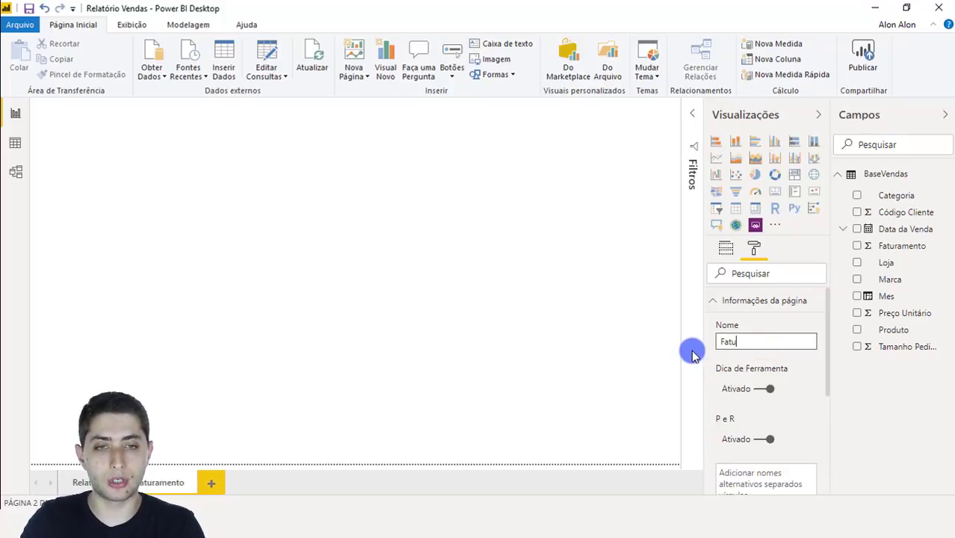
text(ramento Por Loja)
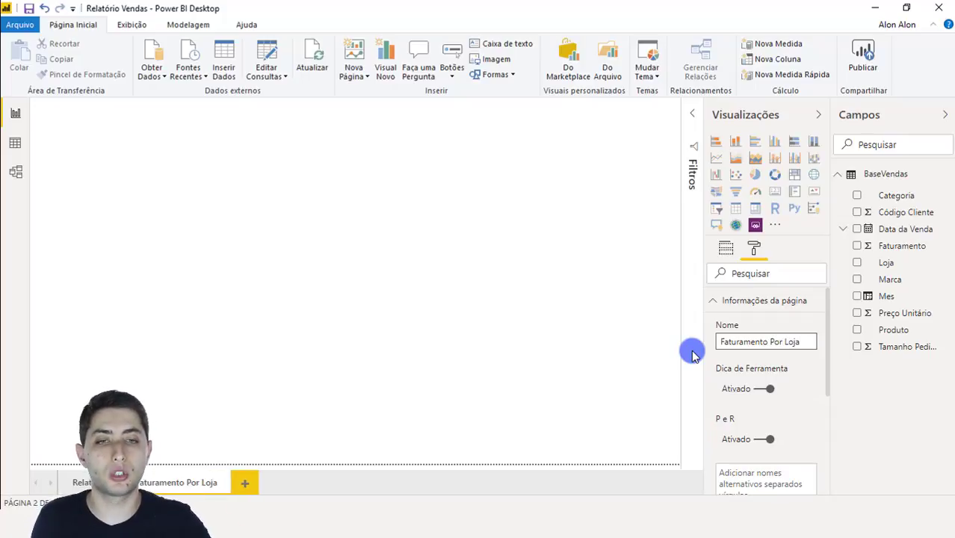
Set the Faturamento Por Loja page's size type to Dica de Ferramenta.
click(766, 310)
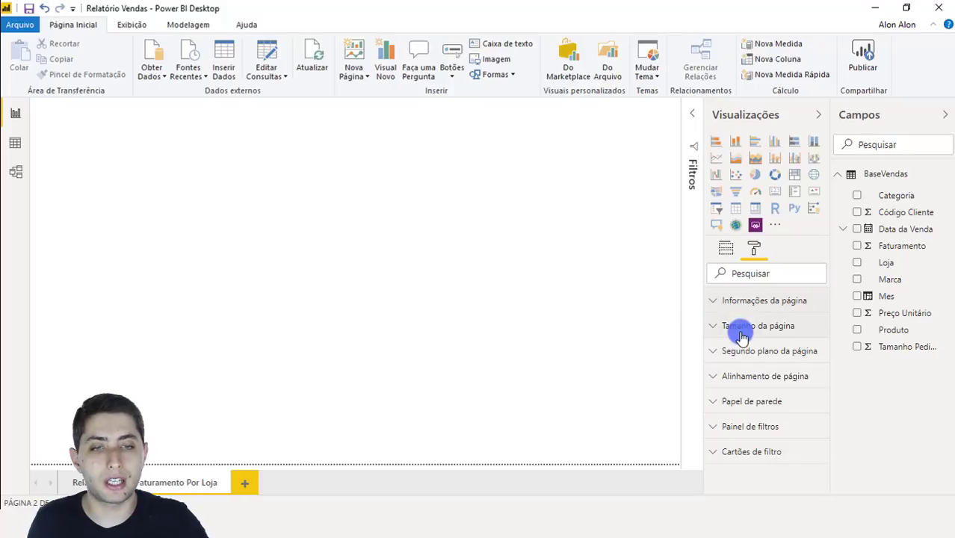
click(742, 332)
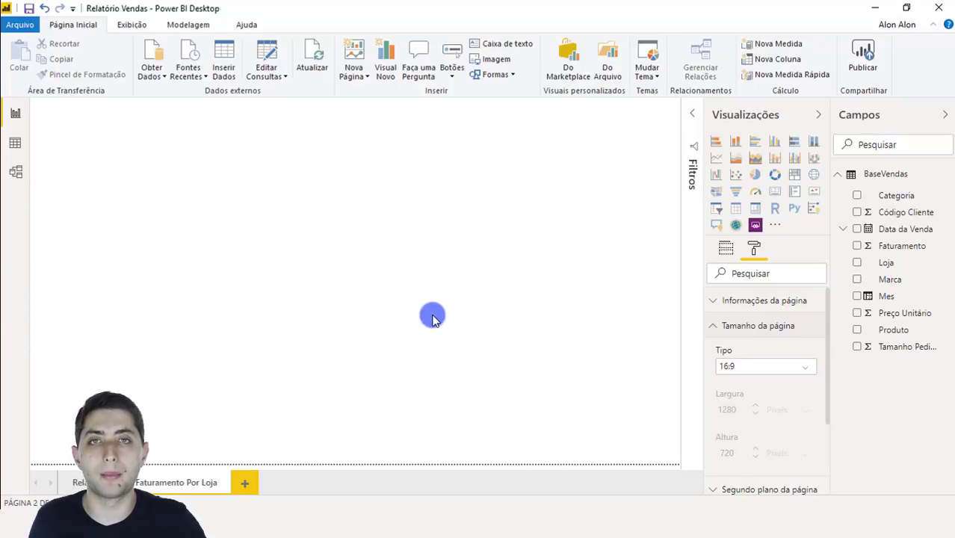
click(748, 367)
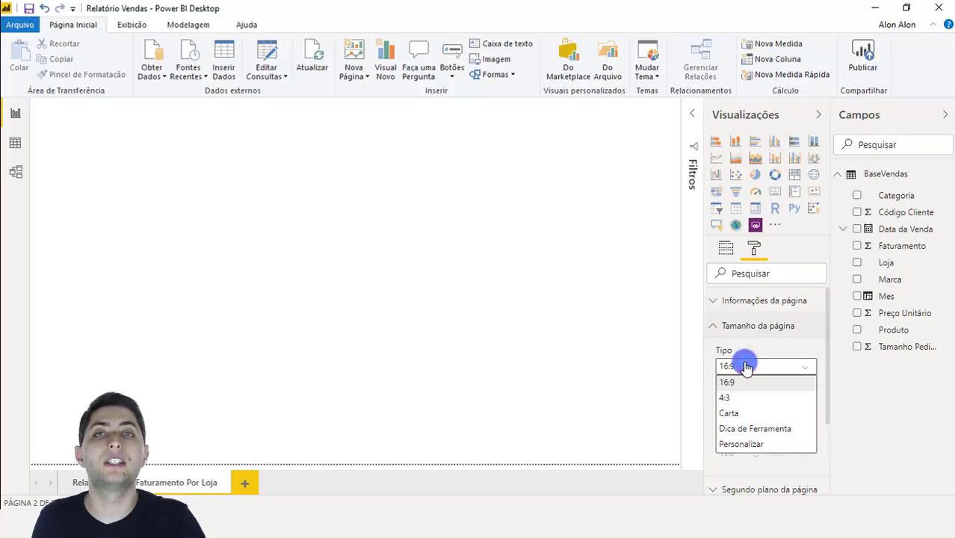
click(758, 428)
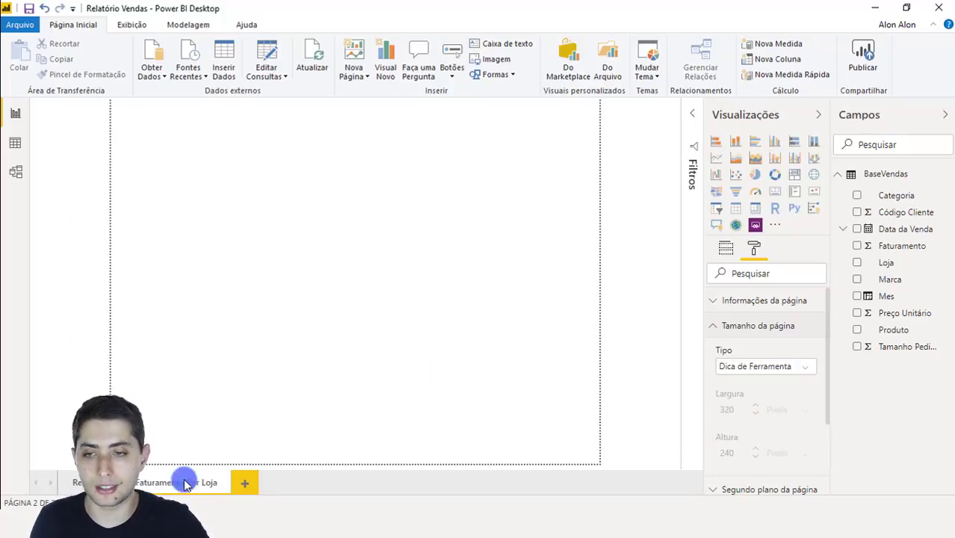
click(387, 185)
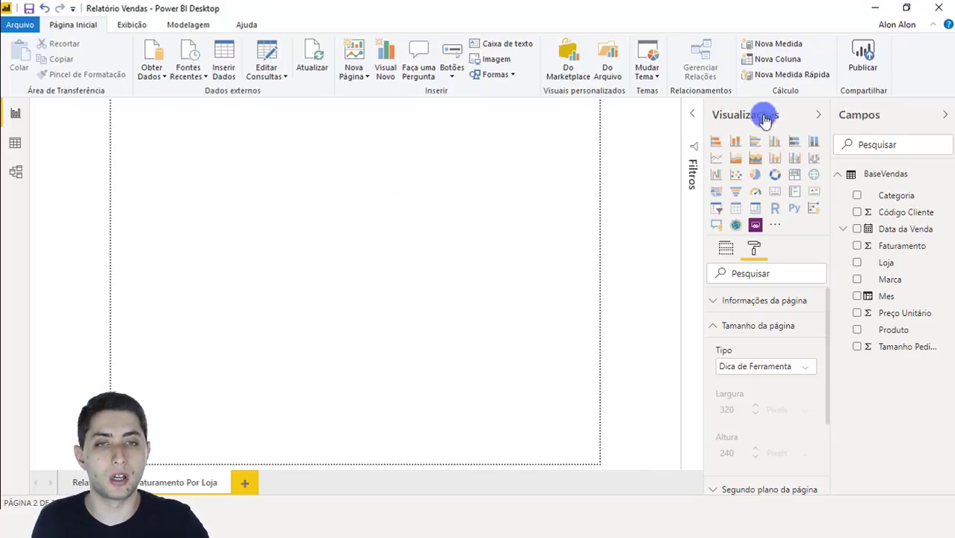
Add a stacked column chart of Faturamento by Loja to the tooltip page and check the tooltips on its columns.
click(734, 145)
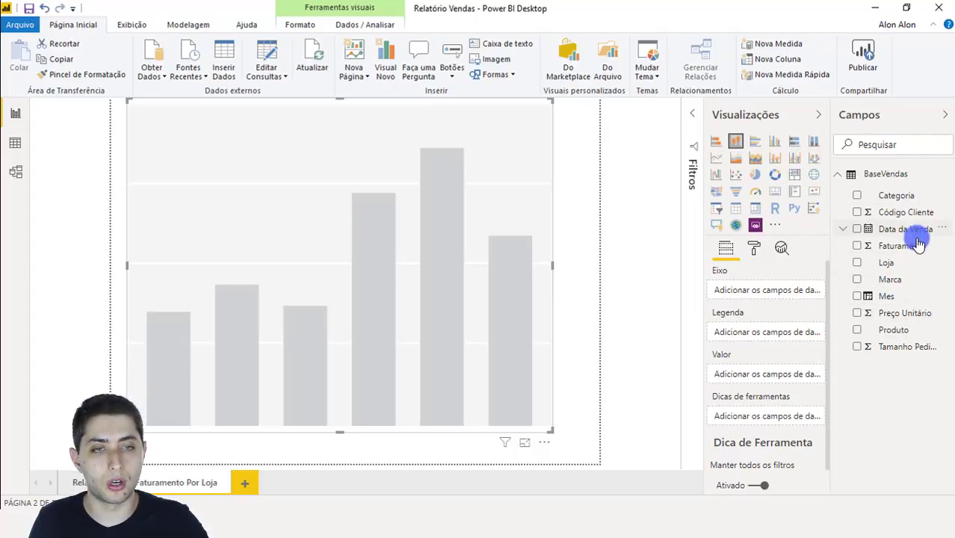
drag(920, 247, 788, 379)
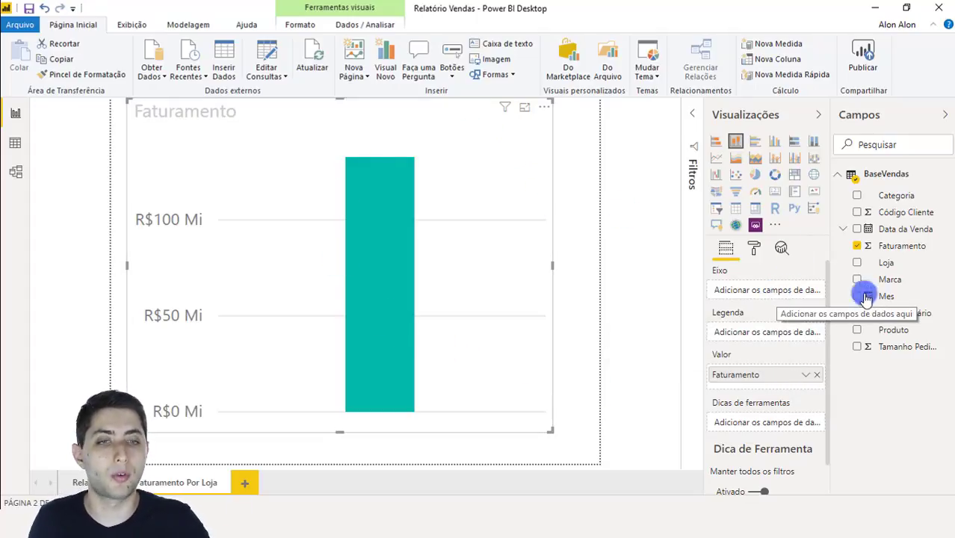
drag(912, 264, 793, 296)
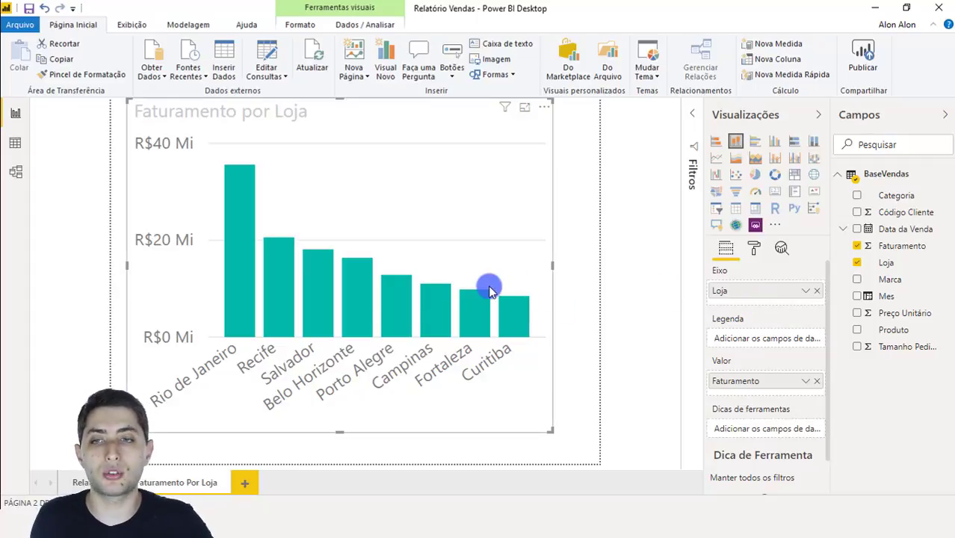
mouse_move(241, 300)
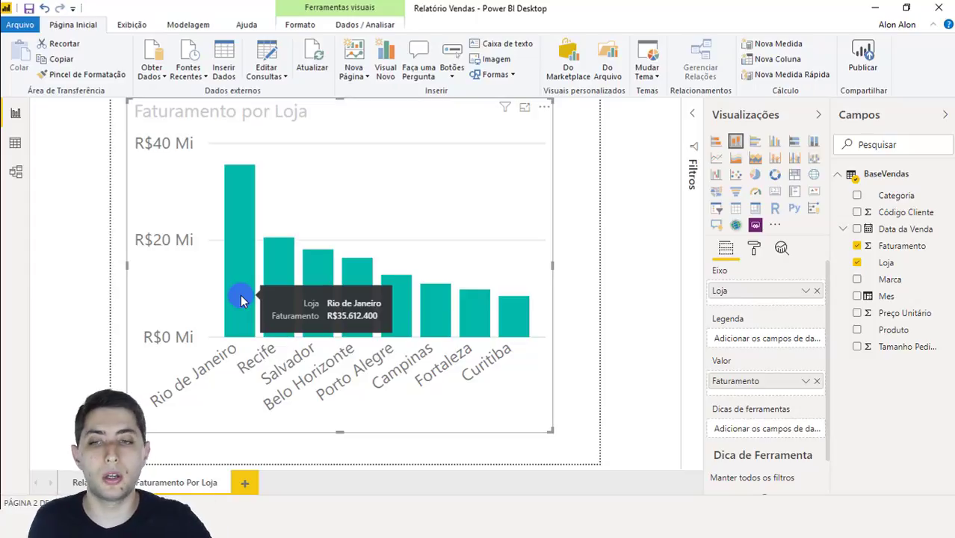
mouse_move(277, 281)
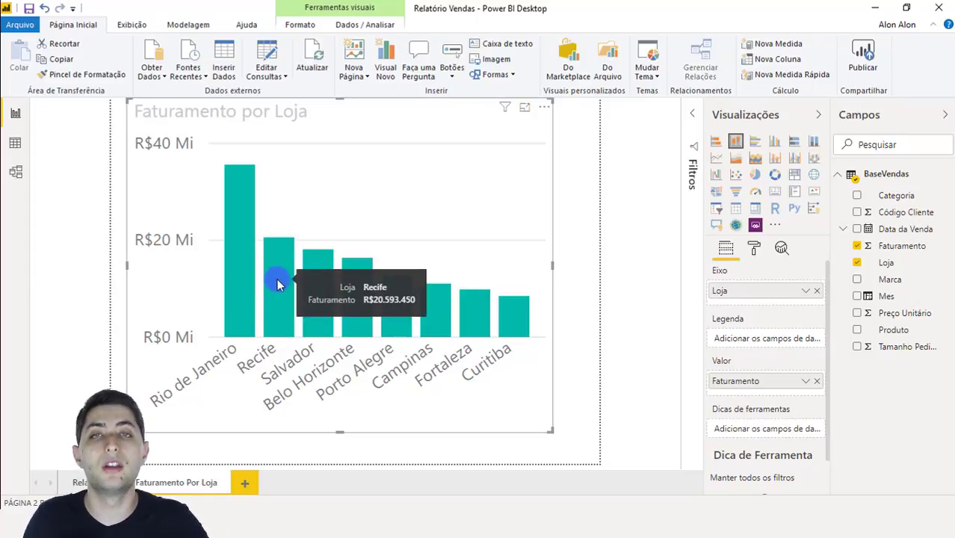
click(562, 218)
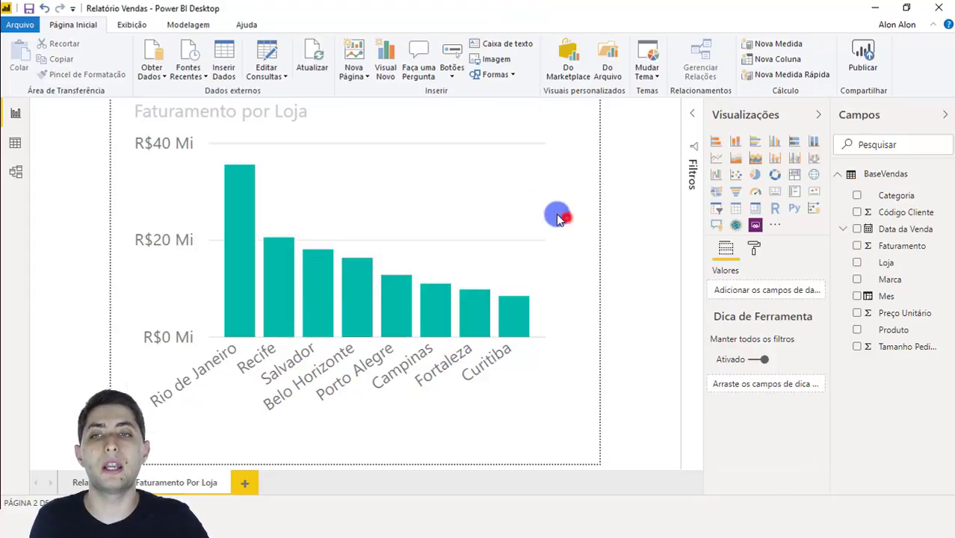
Format the store chart's title with black font colour, centred alignment and 10 pt text size.
click(499, 189)
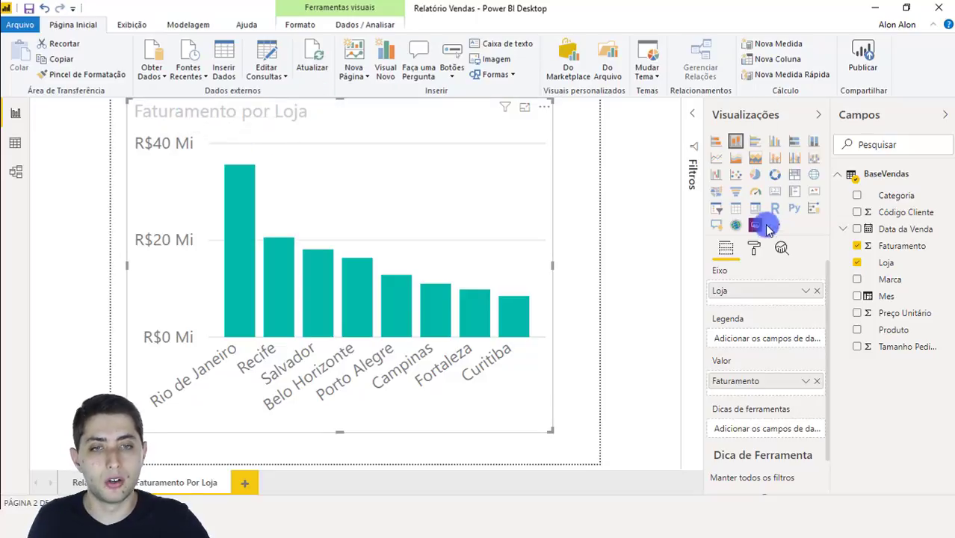
click(754, 248)
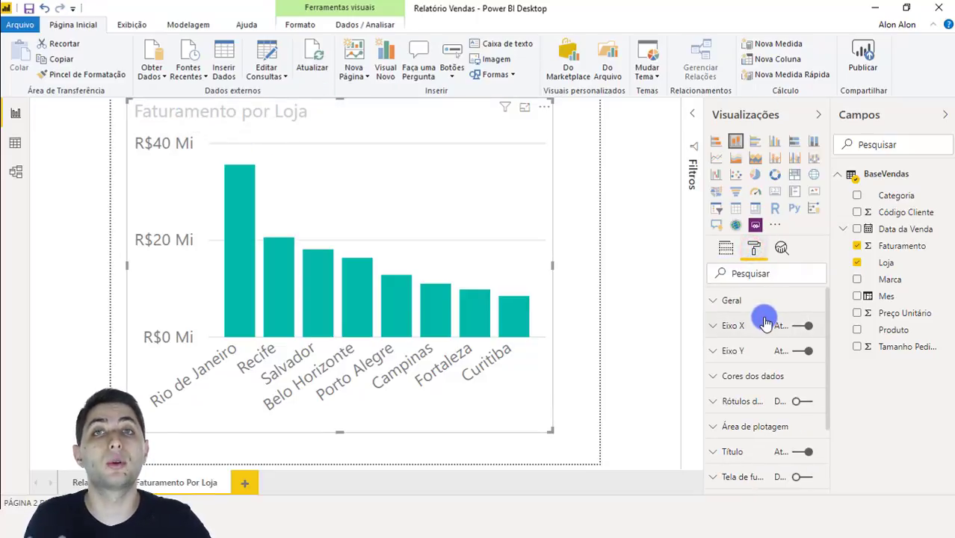
scroll(766, 321, down, 1)
scroll(763, 329, down, 3)
click(736, 382)
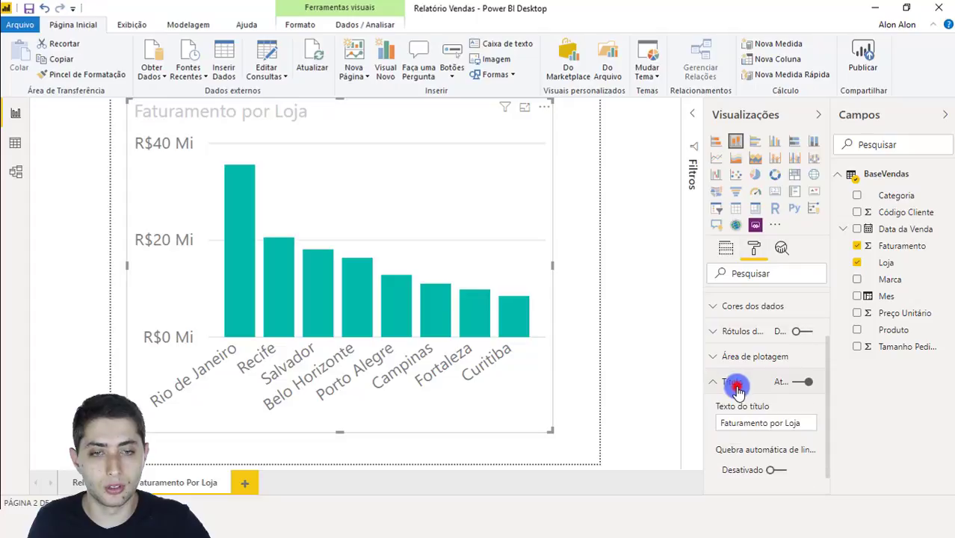
scroll(748, 392, down, 3)
scroll(751, 398, down, 3)
click(731, 375)
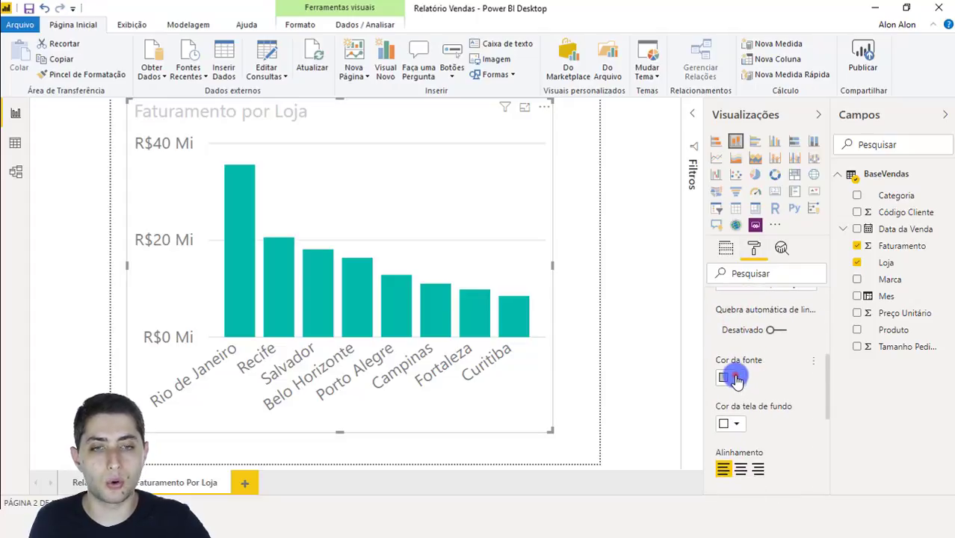
click(726, 321)
scroll(751, 344, down, 3)
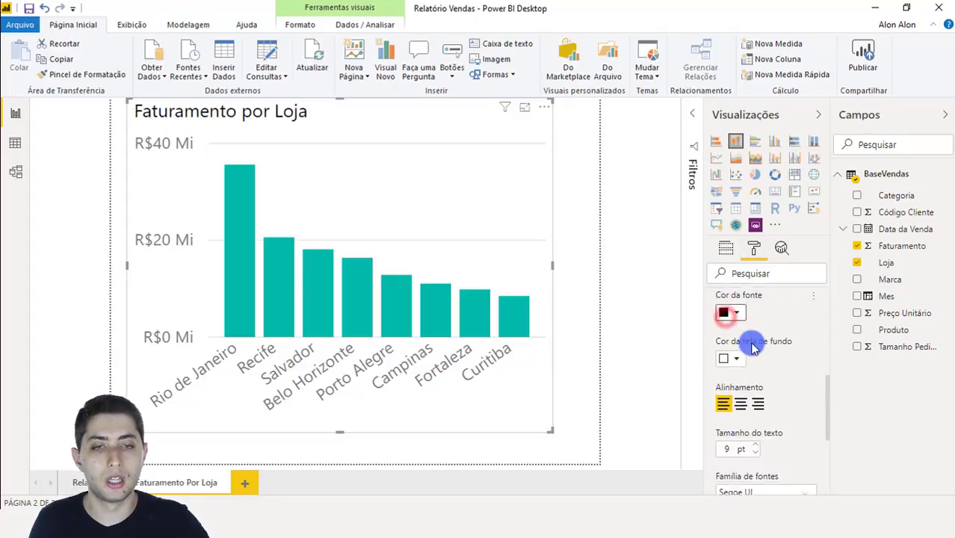
click(742, 400)
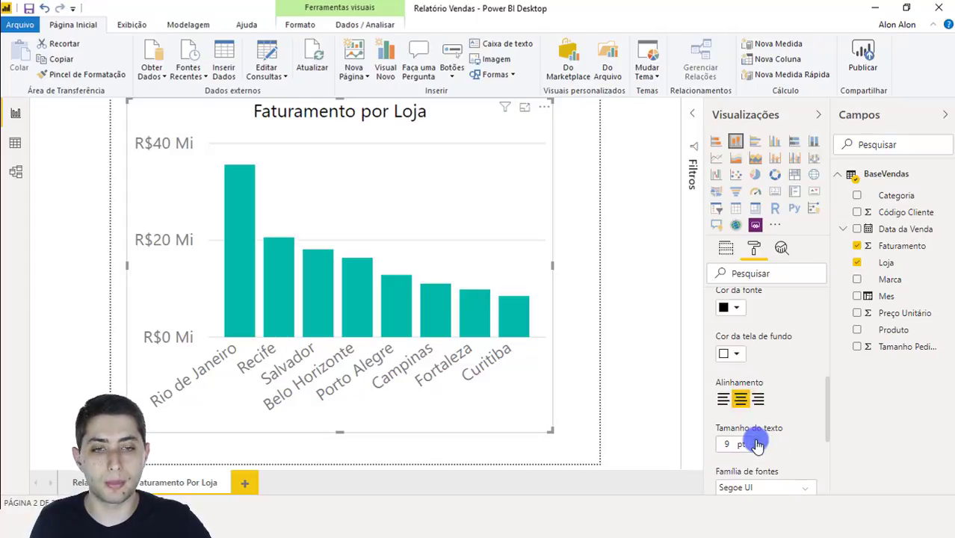
click(755, 441)
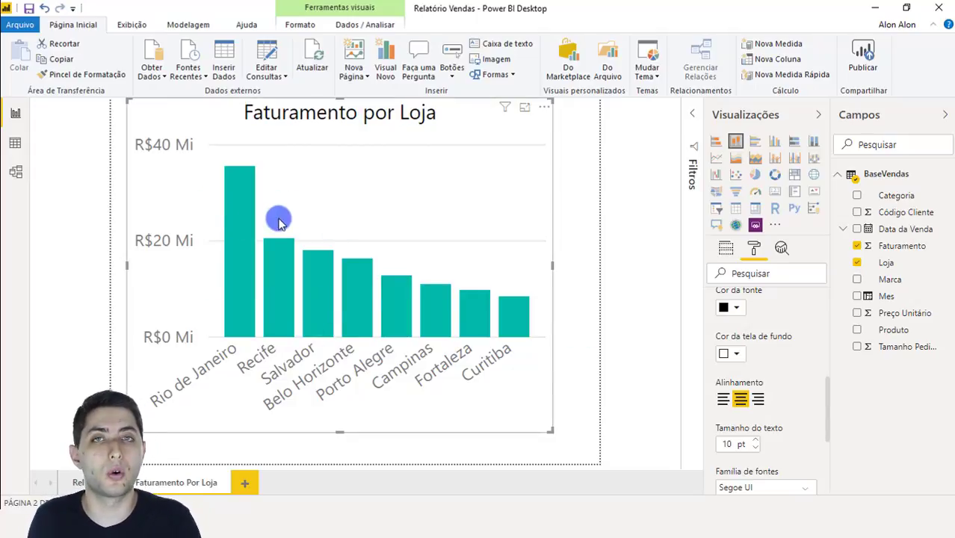
Colour the store chart's columns red and resize the chart wider and shorter within the tooltip page.
scroll(742, 318, up, 5)
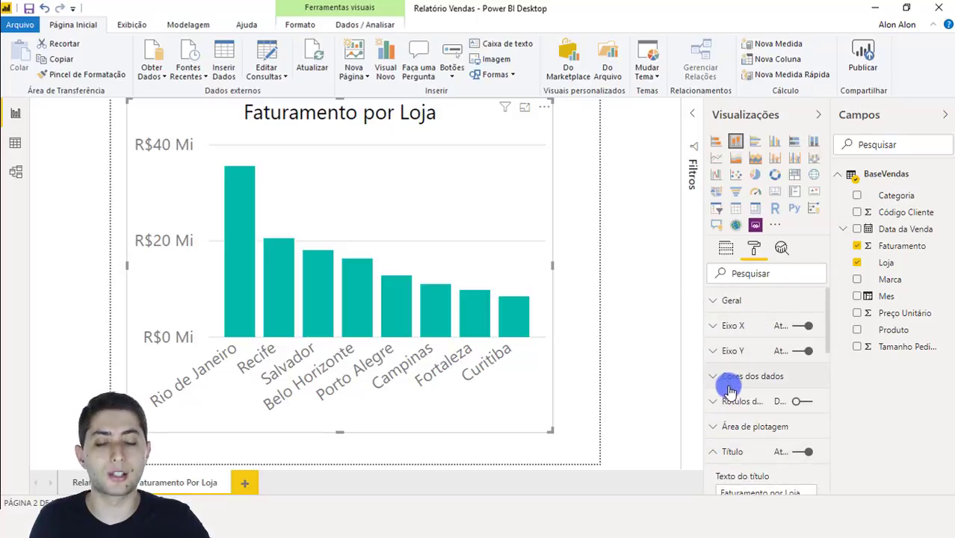
click(729, 384)
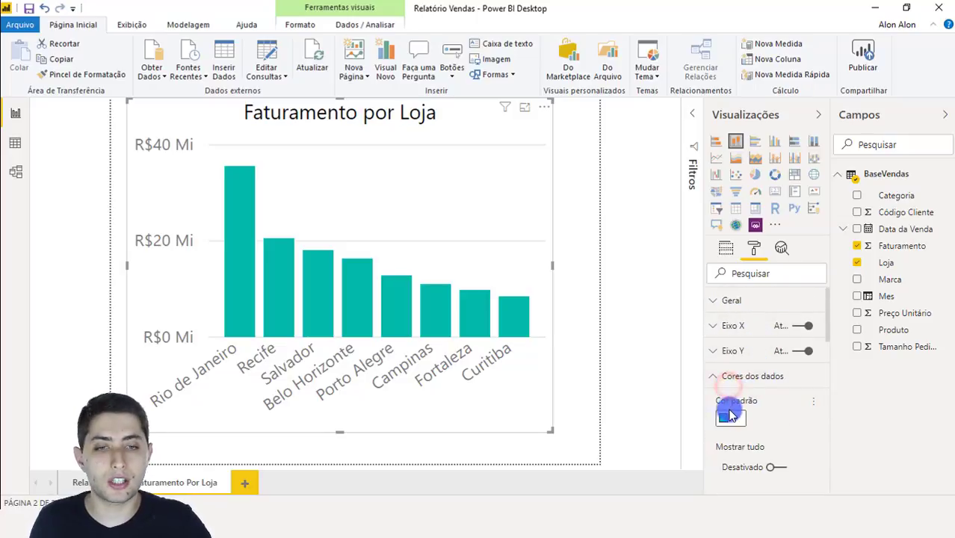
click(729, 423)
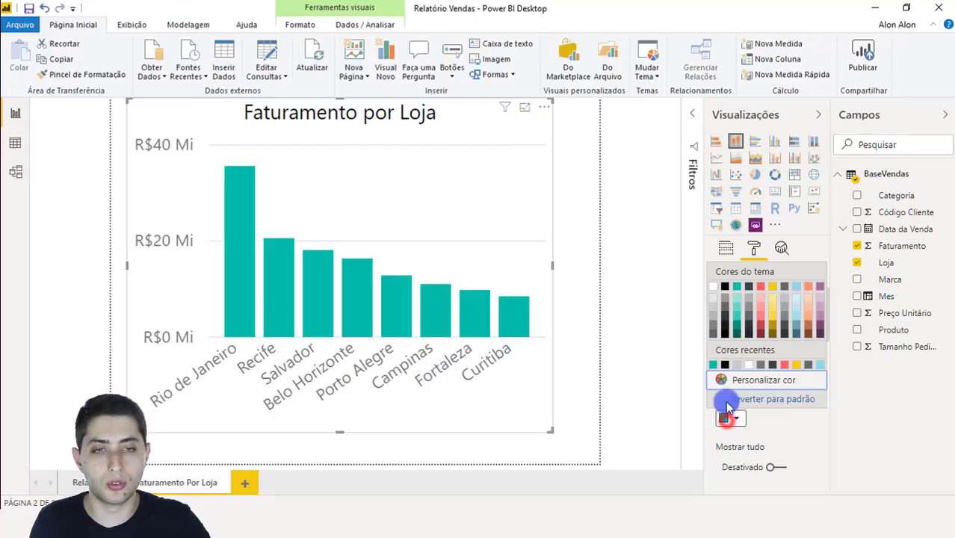
click(758, 286)
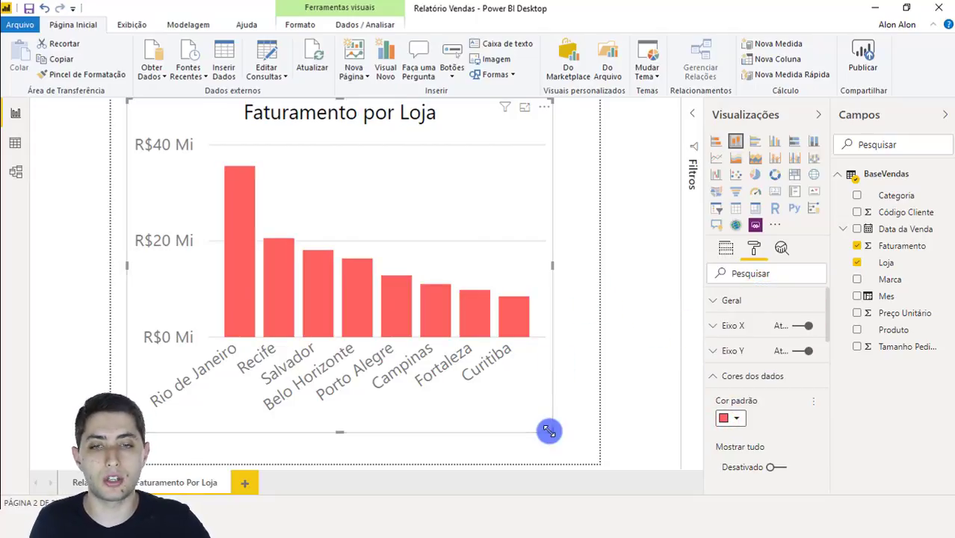
drag(551, 431, 584, 391)
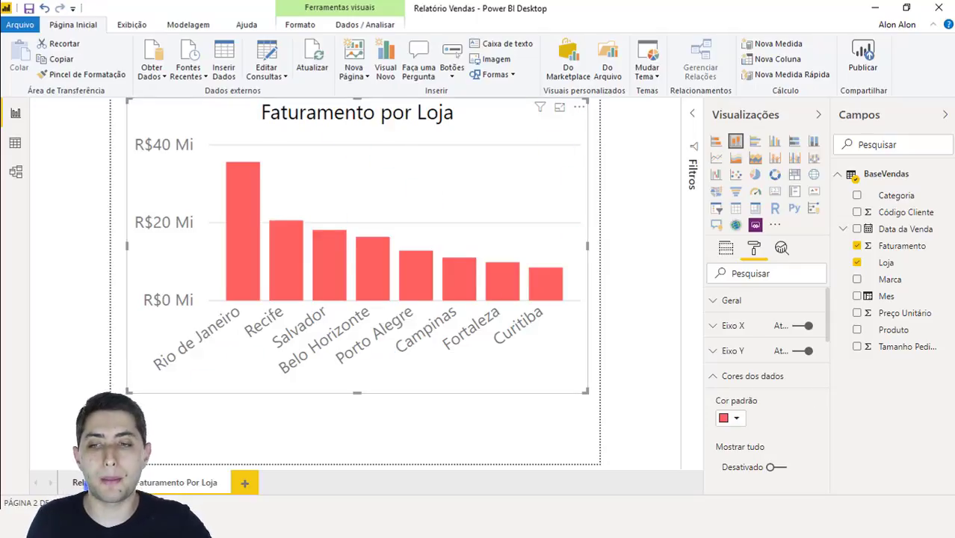
Set the product bar chart's tooltip to the Faturamento Por Loja report page and check it on the Smart TV 50' 4K bar.
click(80, 483)
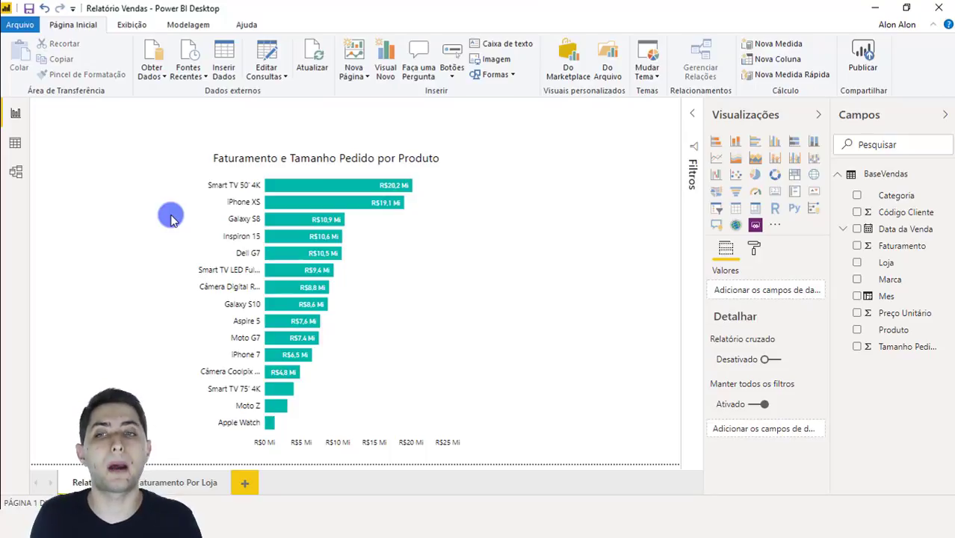
mouse_move(312, 191)
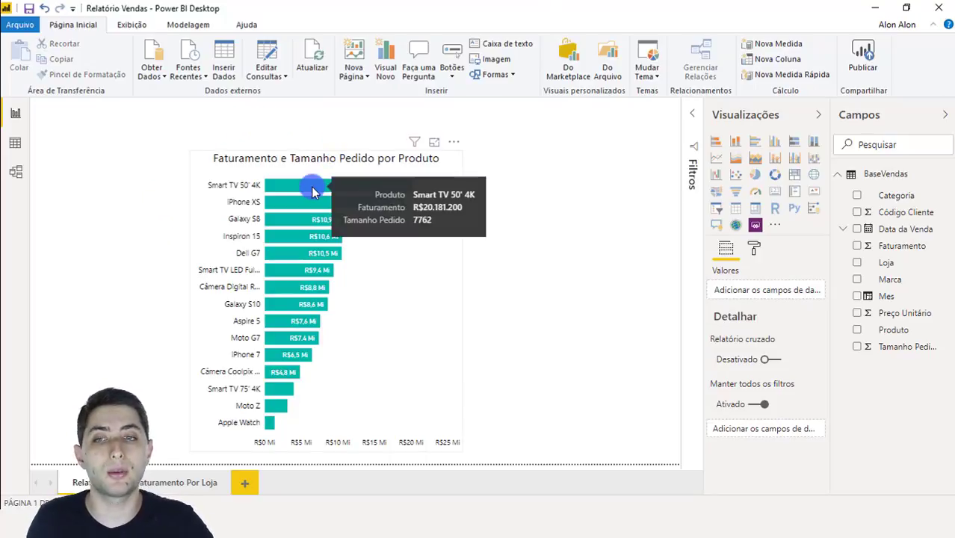
mouse_move(310, 208)
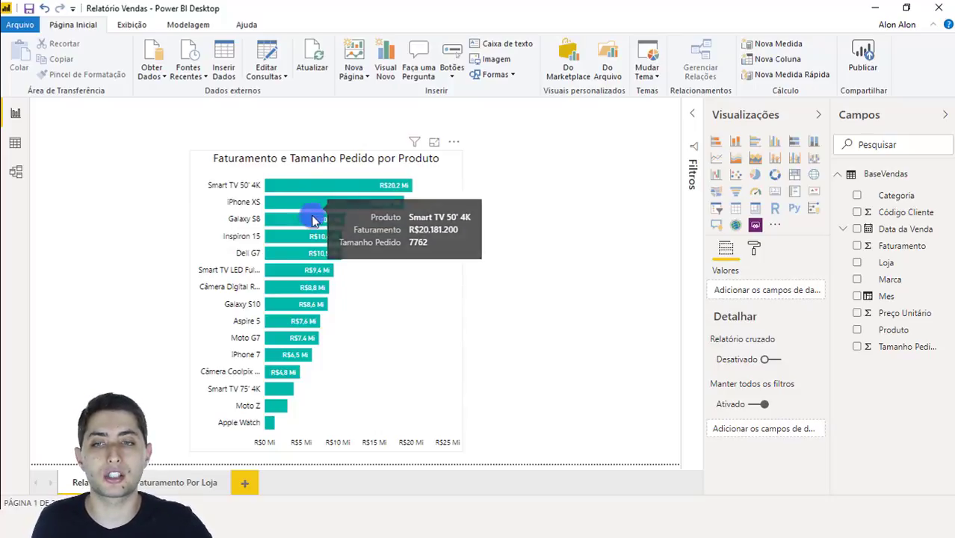
click(196, 484)
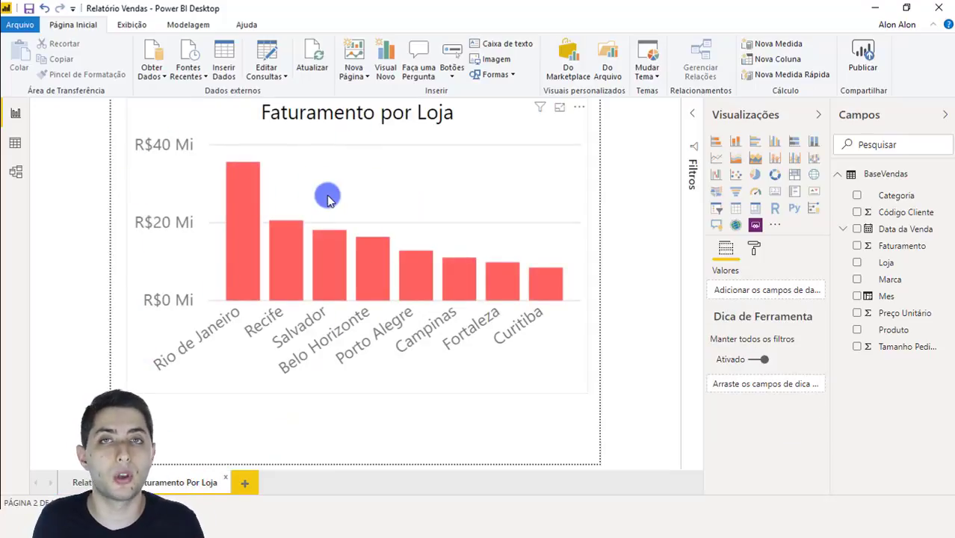
click(80, 485)
click(414, 277)
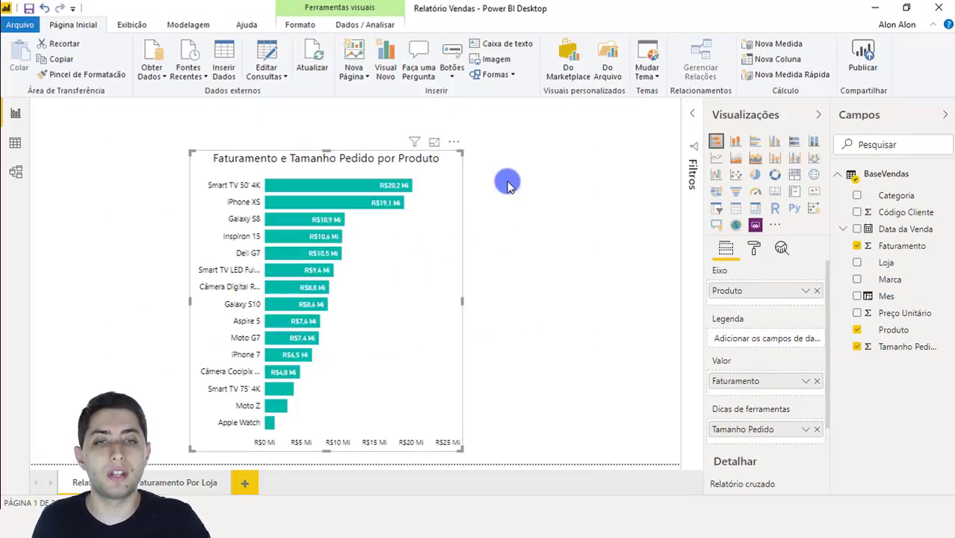
click(754, 247)
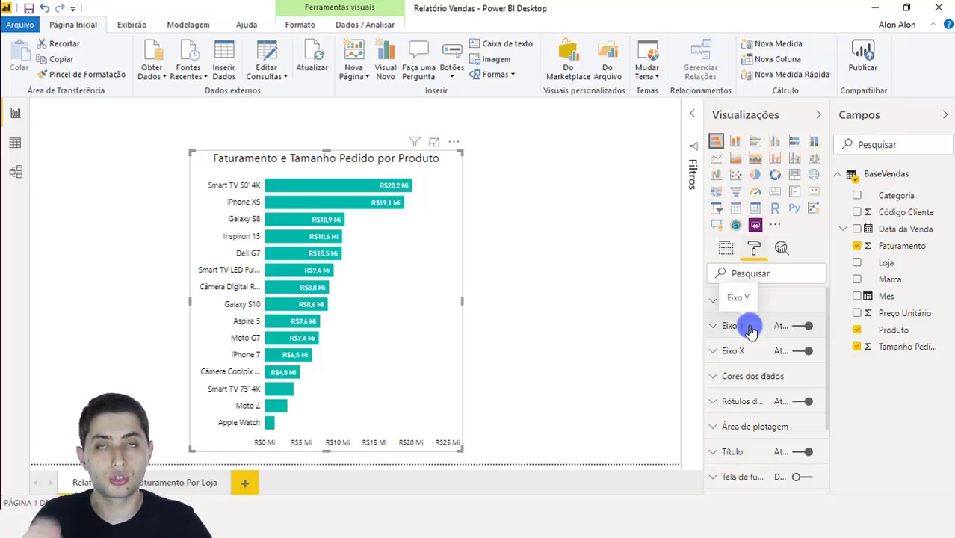
scroll(770, 354, down, 5)
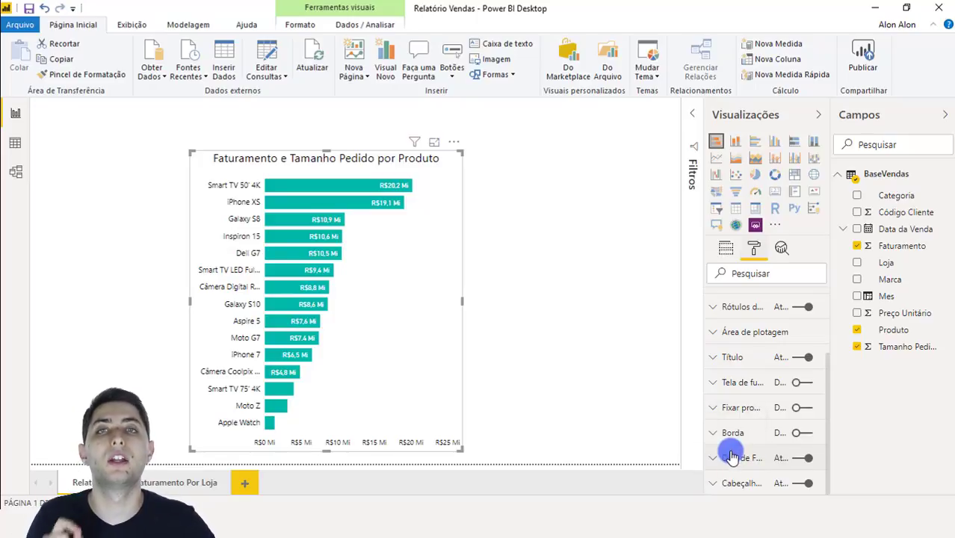
click(732, 457)
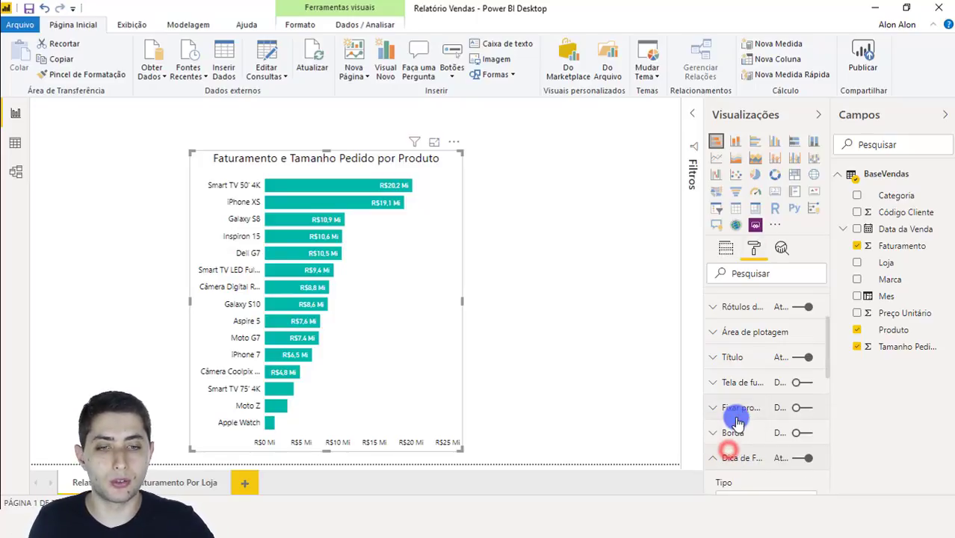
scroll(737, 423, down, 2)
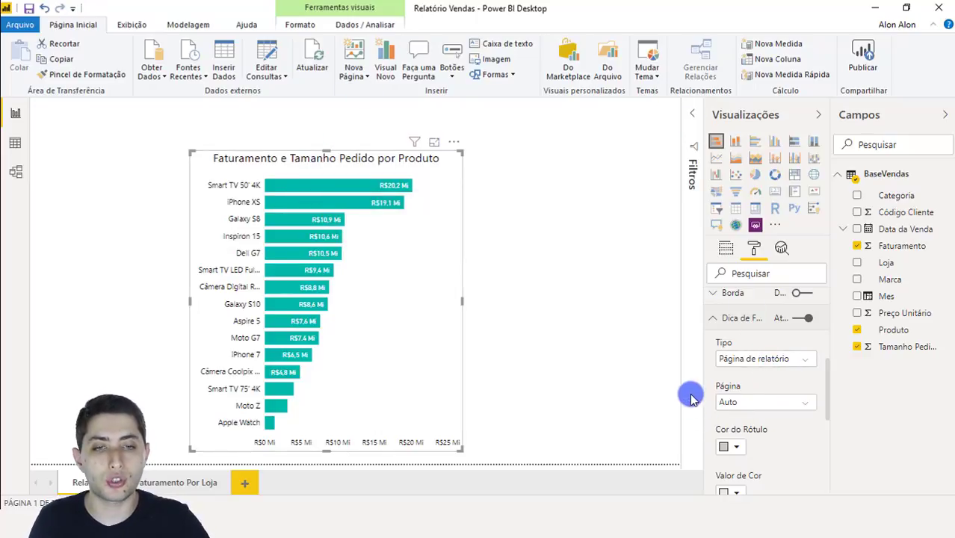
click(770, 407)
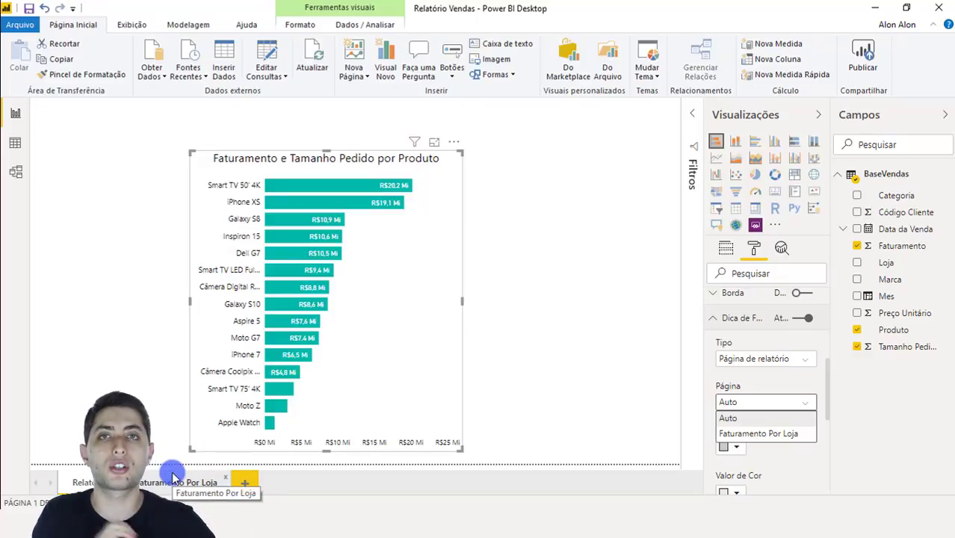
click(764, 434)
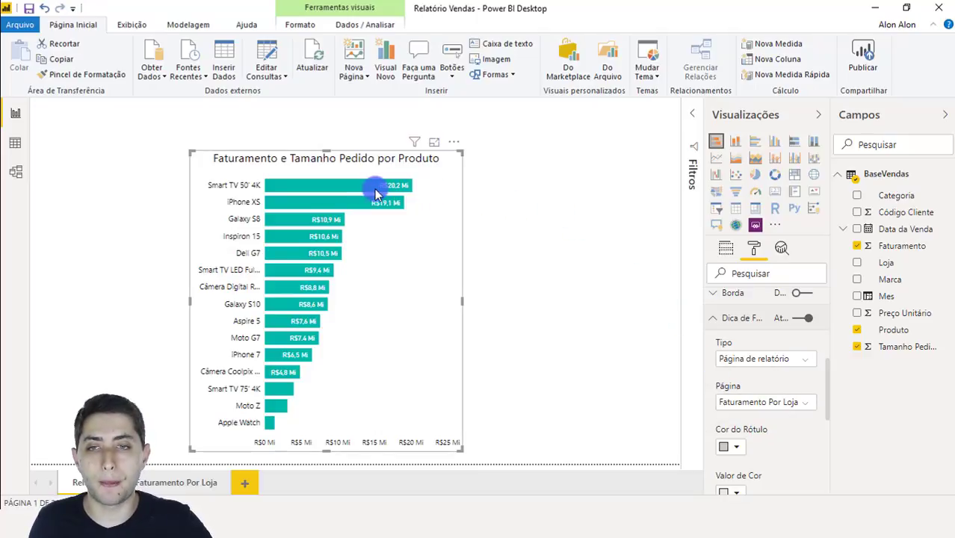
mouse_move(376, 193)
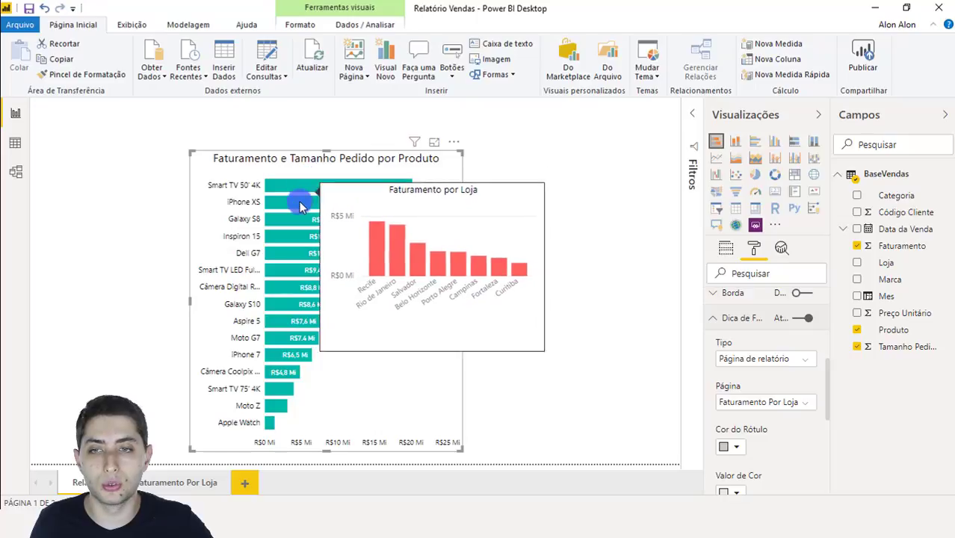
Try to turn on data labels for the store chart on the Faturamento Por Loja tooltip page.
mouse_move(299, 209)
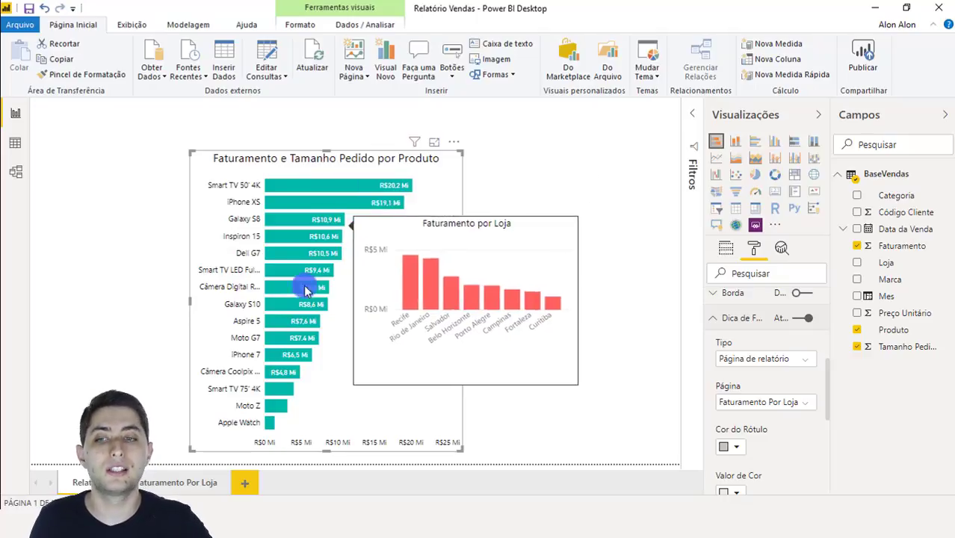
click(179, 489)
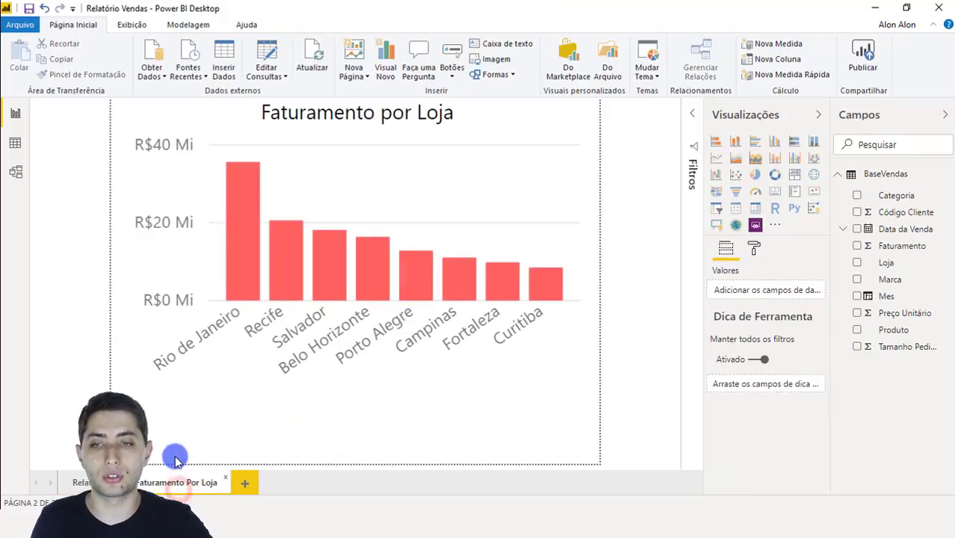
click(237, 354)
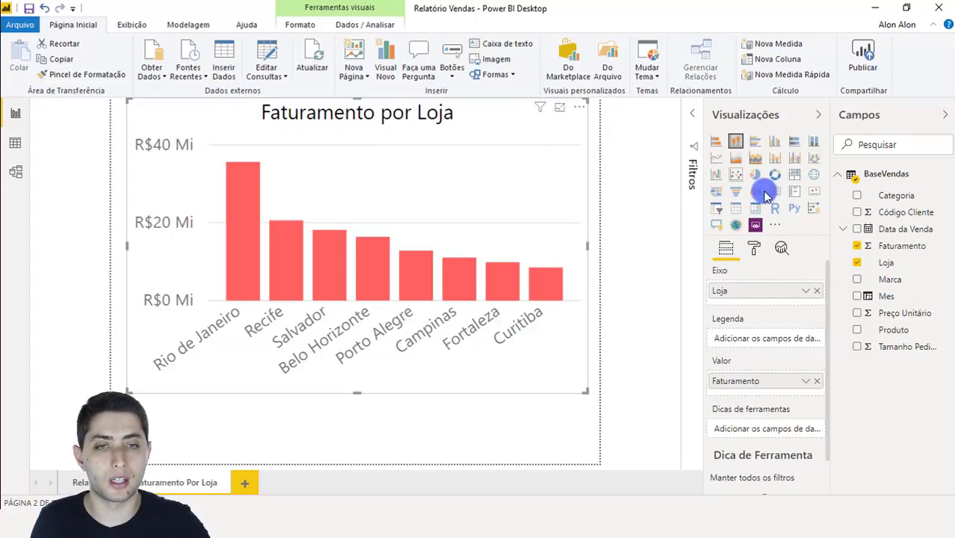
click(755, 248)
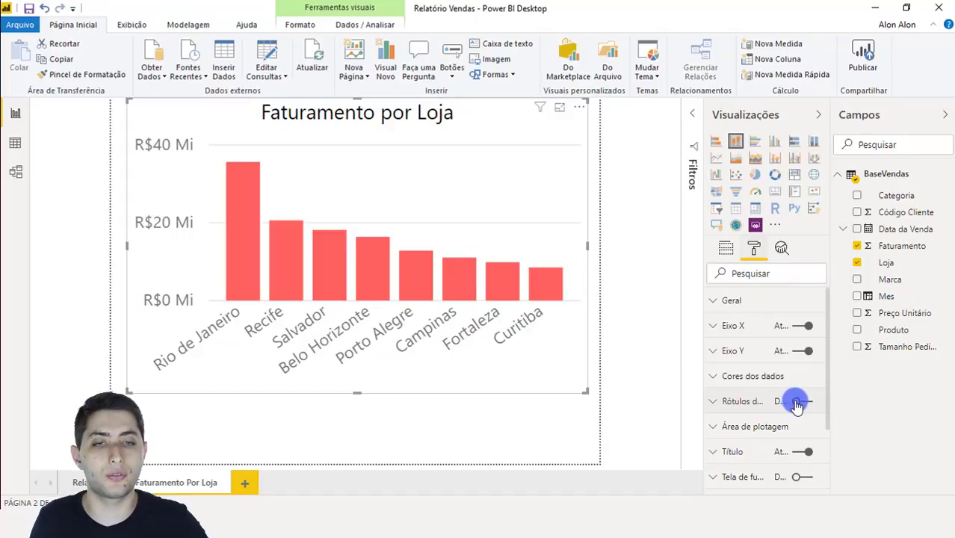
click(794, 404)
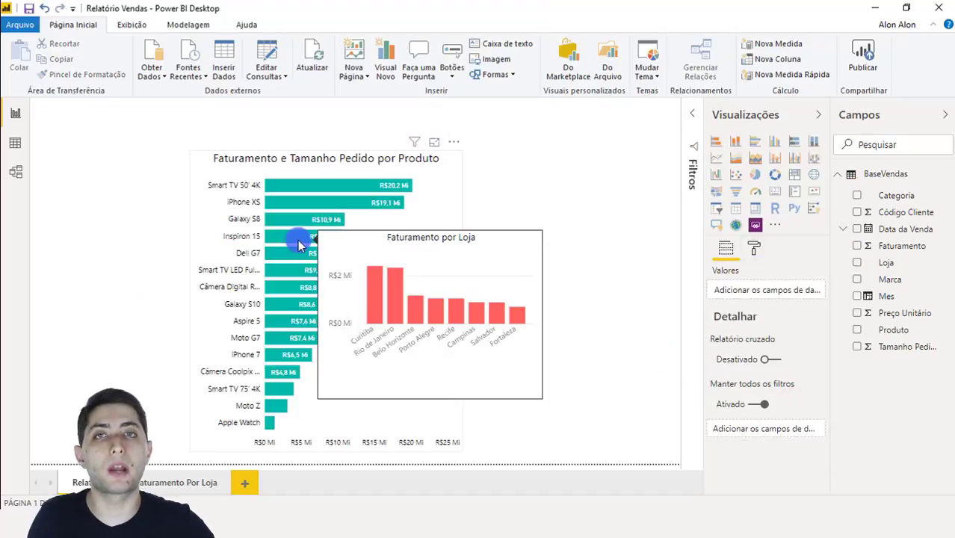
Check the store chart tooltip on the product chart's Dell G7 and Smart TV 50' 4K bars.
mouse_move(290, 258)
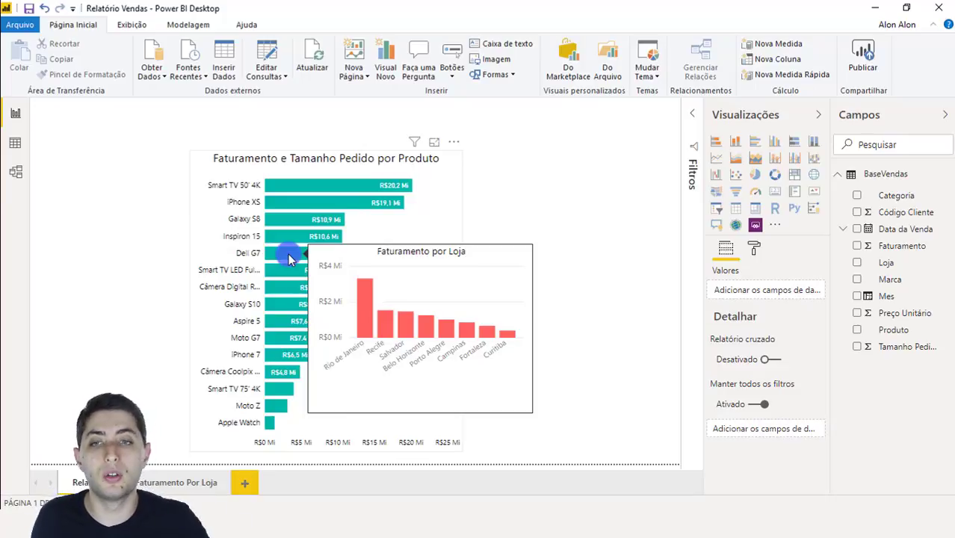
click(540, 175)
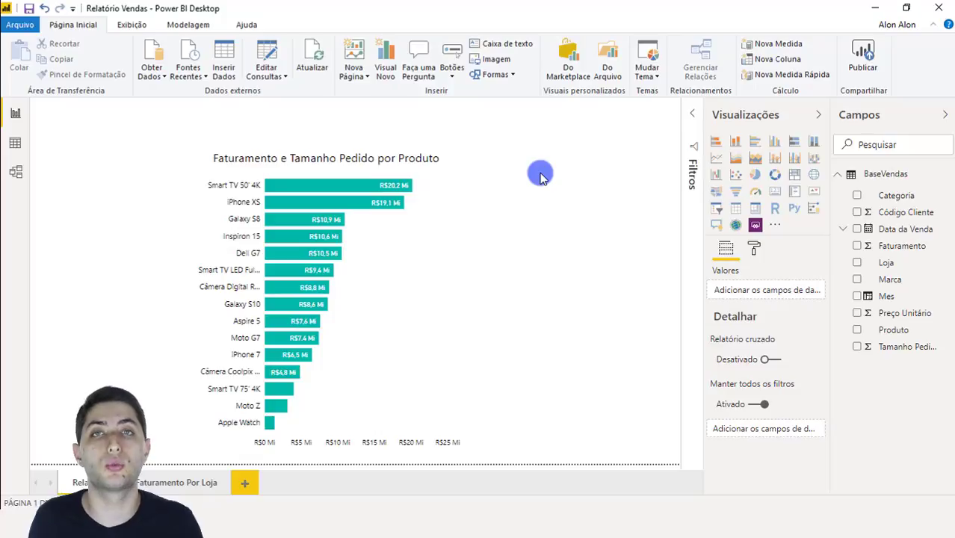
mouse_move(334, 185)
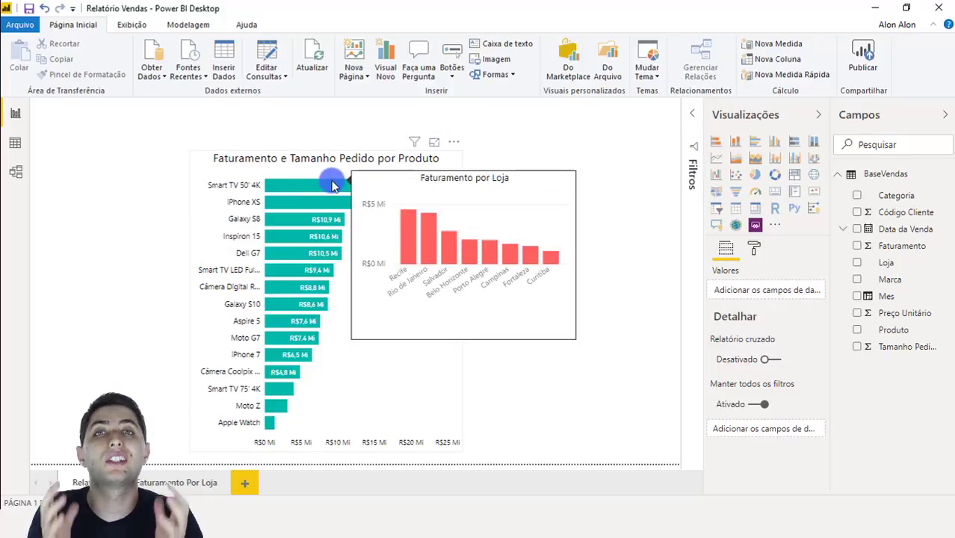